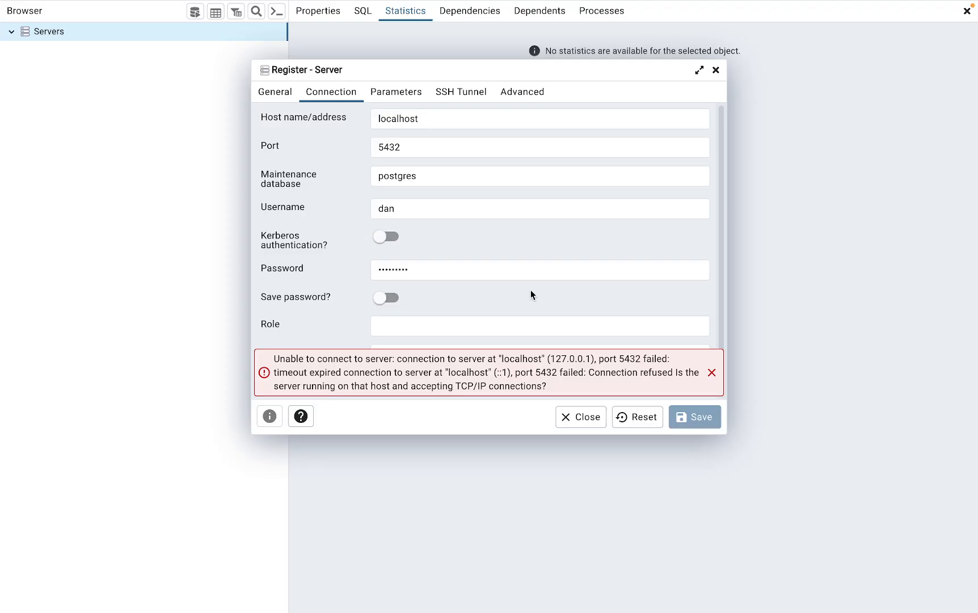
After pgAdmin's refused connection to localhost:5432, switch over to Visual Studio Code
{"action": "mouse_move", "coordinate": [228, 611]}
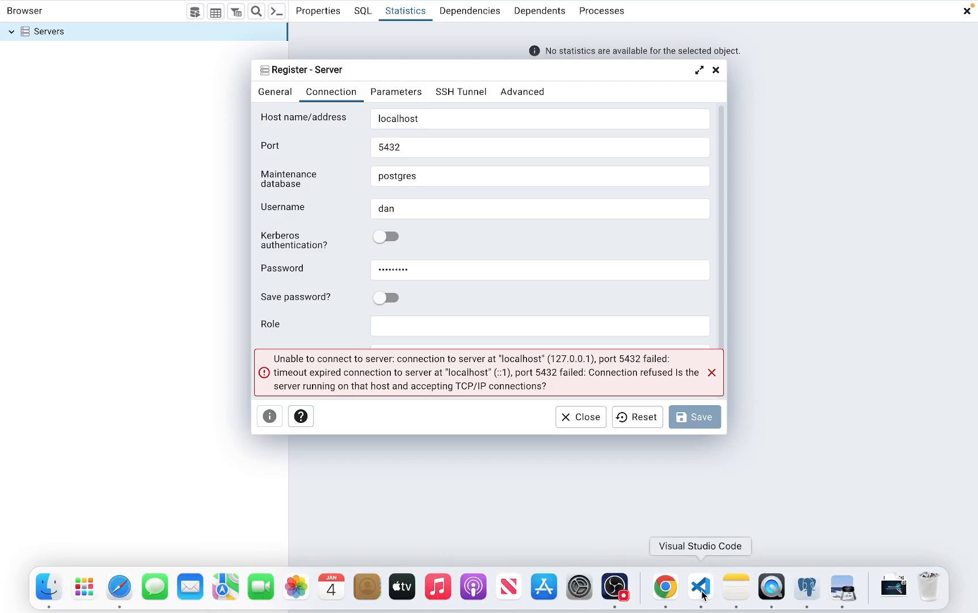
{"action": "left_click", "coordinate": [704, 599]}
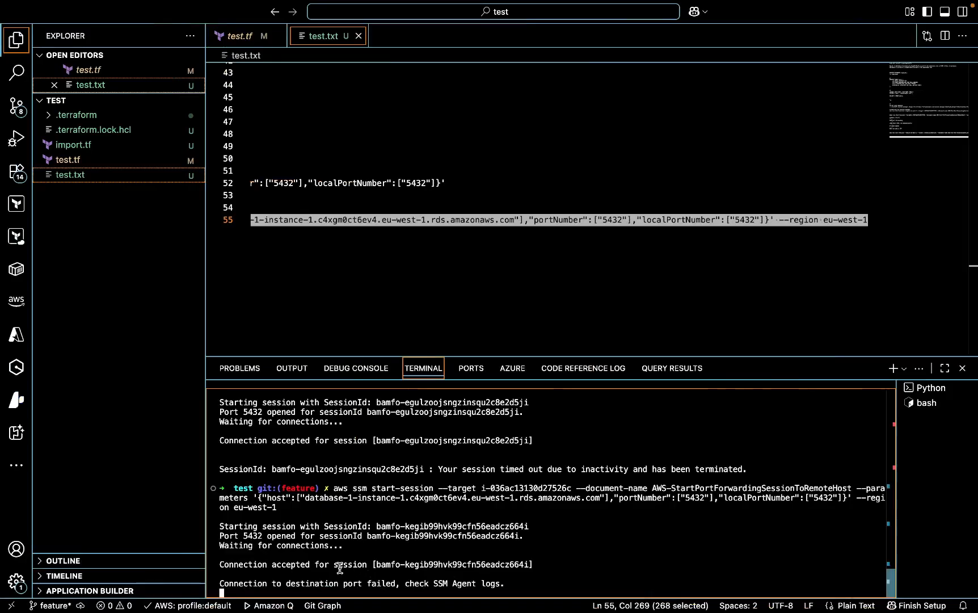
Select the RDS endpoint host name in the aws ssm port-forwarding command, then return to pgAdmin 4
{"action": "mouse_move", "coordinate": [509, 612]}
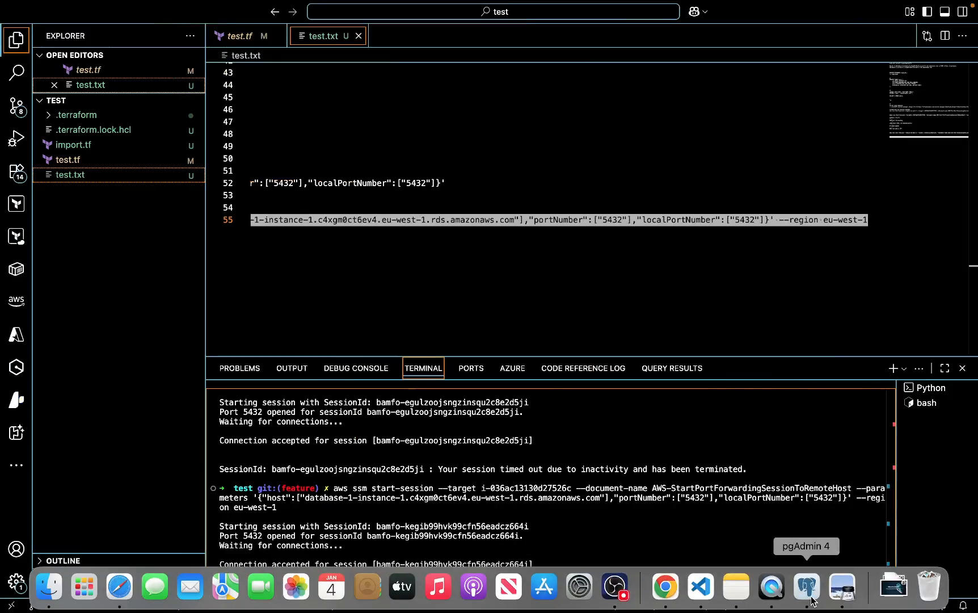
{"action": "left_click_drag", "start_coordinate": [334, 488], "coordinate": [552, 497]}
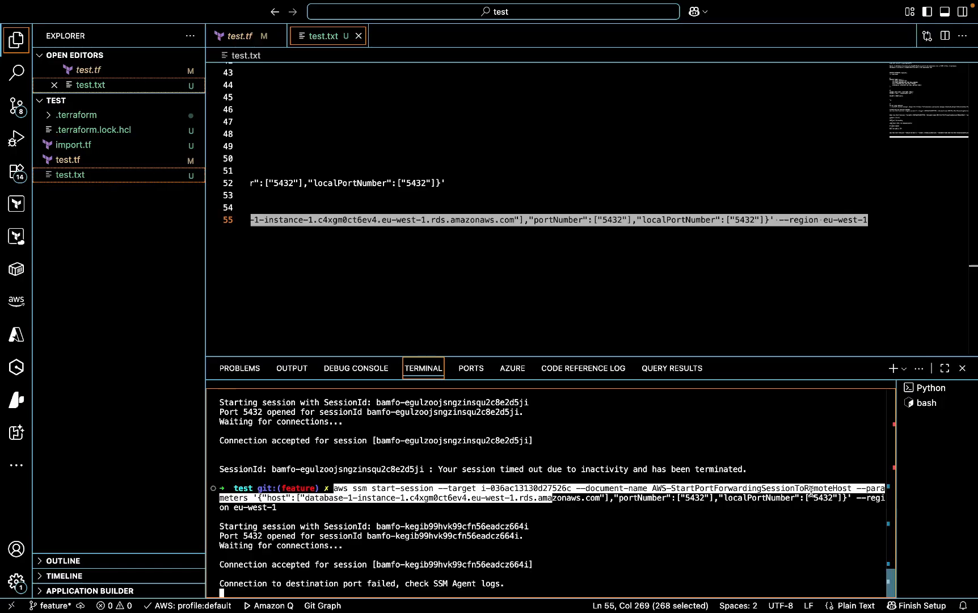
{"action": "left_click", "coordinate": [676, 507]}
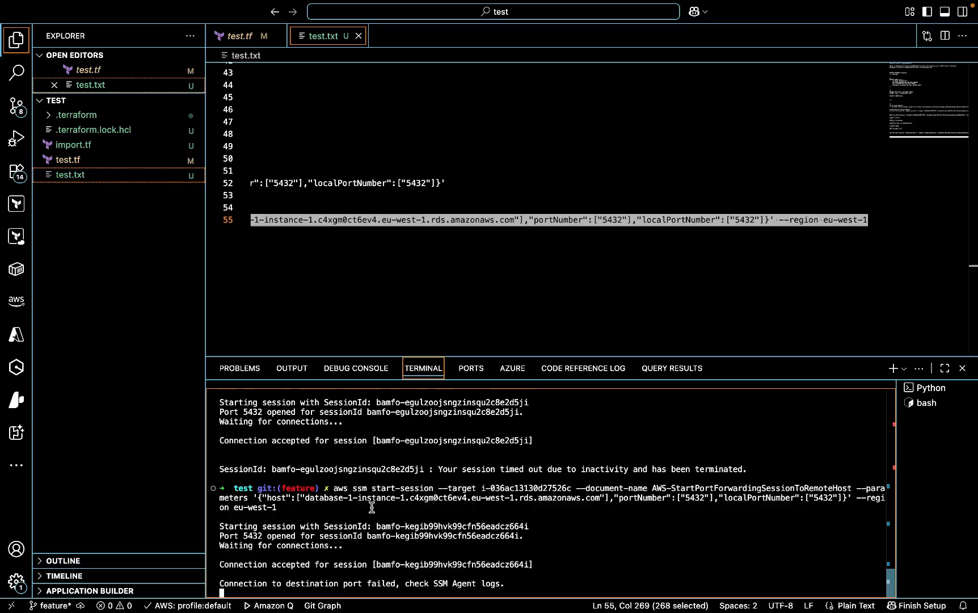
{"action": "left_click_drag", "start_coordinate": [309, 498], "coordinate": [596, 498]}
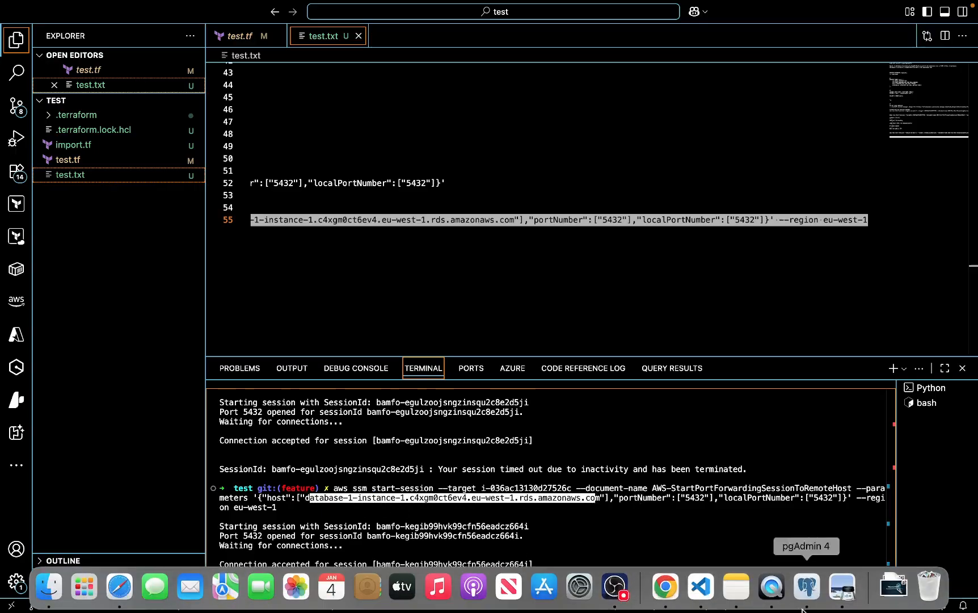
{"action": "left_click", "coordinate": [812, 596]}
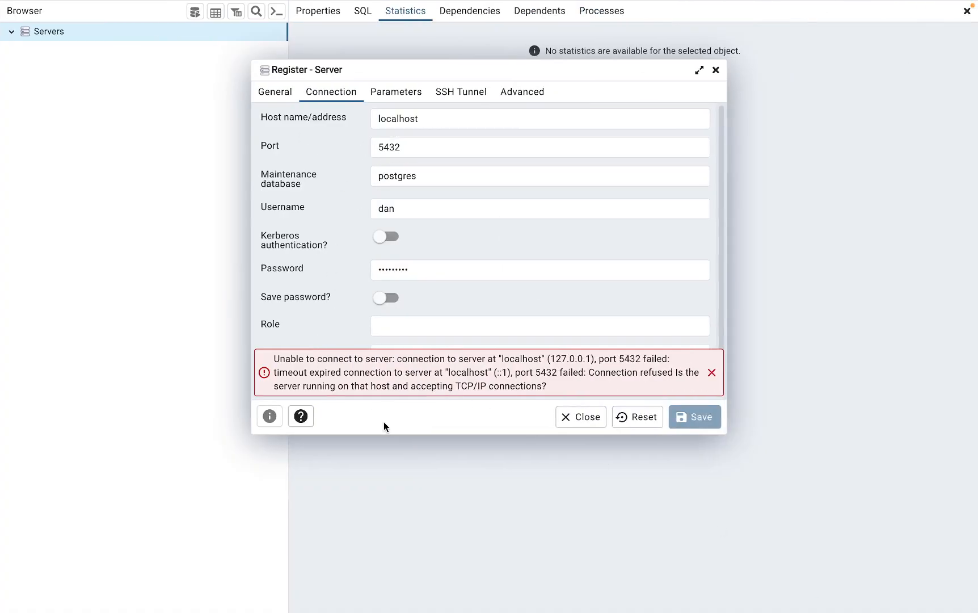
Bring Visual Studio Code forward to show the SSM session's failed connection to port 5432
{"action": "mouse_move", "coordinate": [712, 610]}
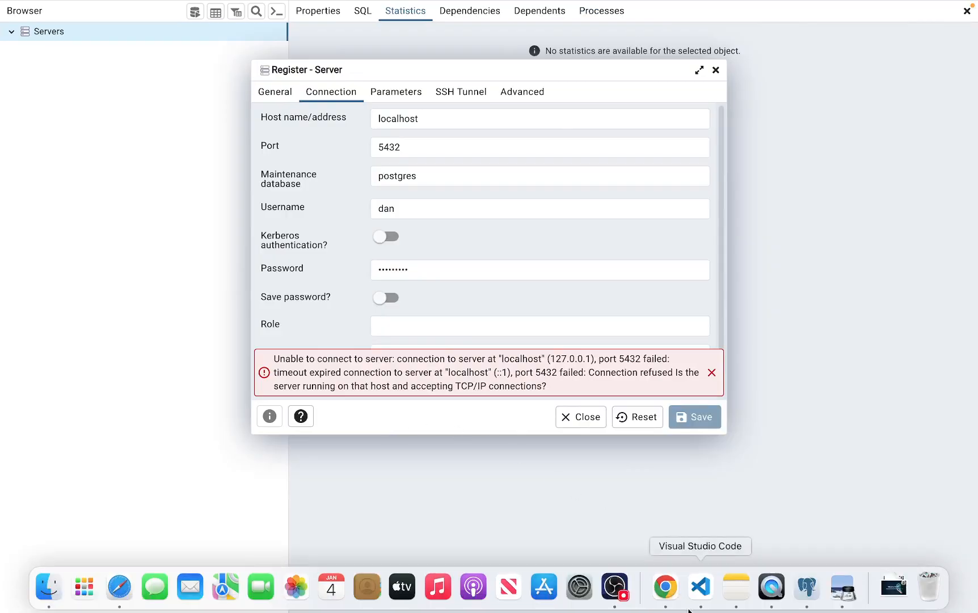
{"action": "left_click", "coordinate": [706, 596]}
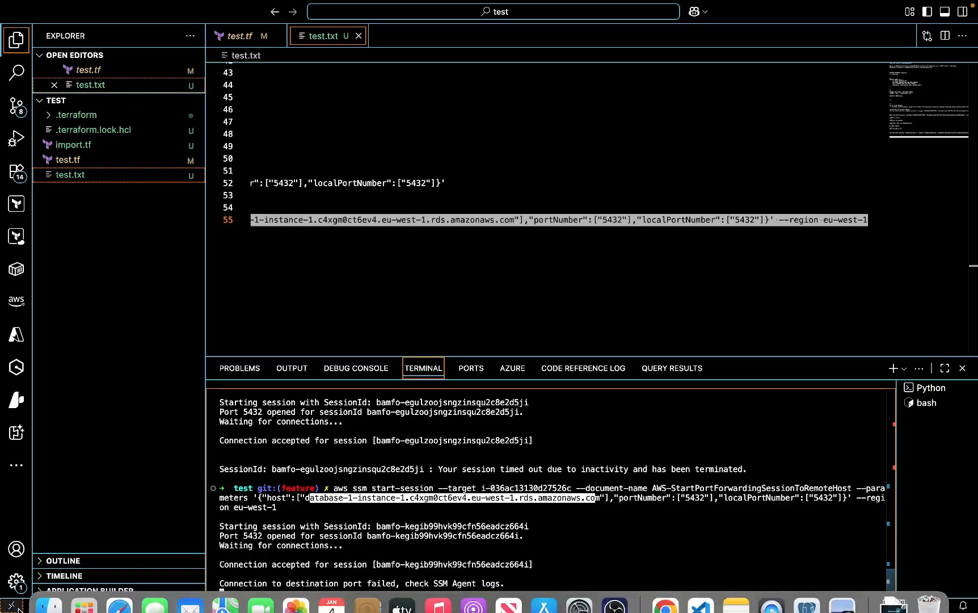
From bastion-host's Security details in EC2, open security group bastion-sg in a new tab
{"action": "left_click", "coordinate": [117, 589]}
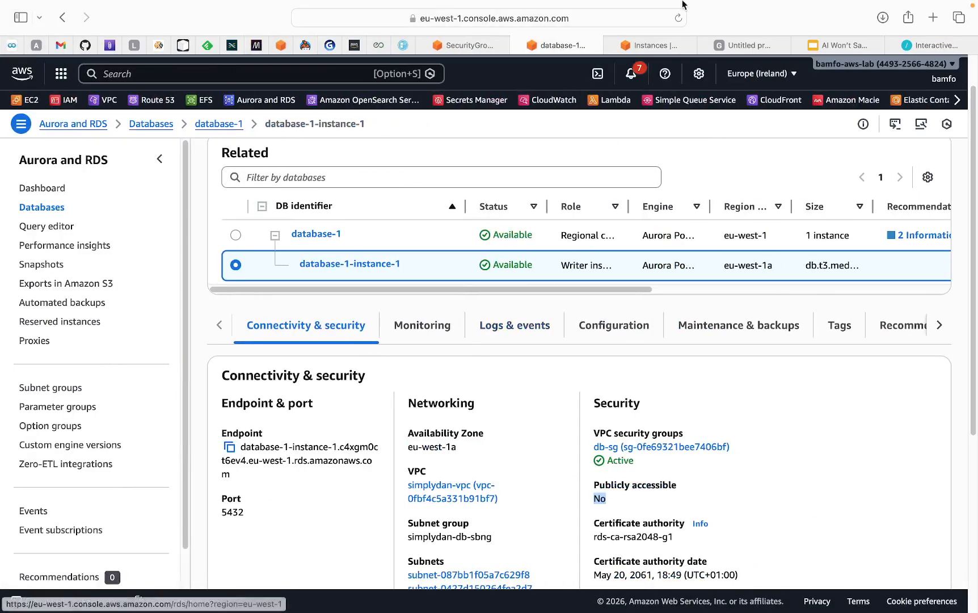
{"action": "left_click", "coordinate": [636, 49]}
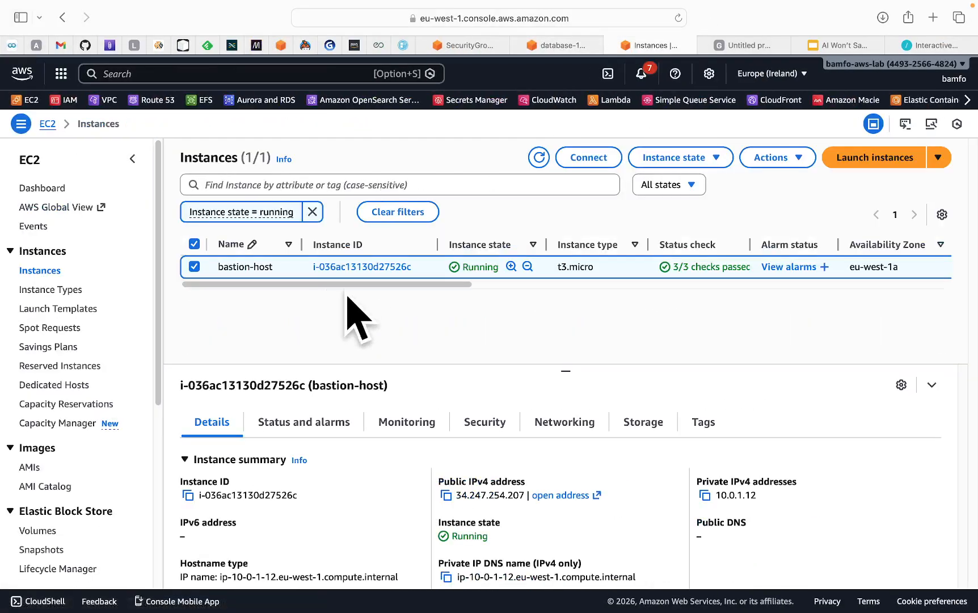
{"action": "left_click", "coordinate": [499, 434]}
{"action": "scroll", "coordinate": [494, 402], "scroll_direction": "down", "scroll_amount": 5}
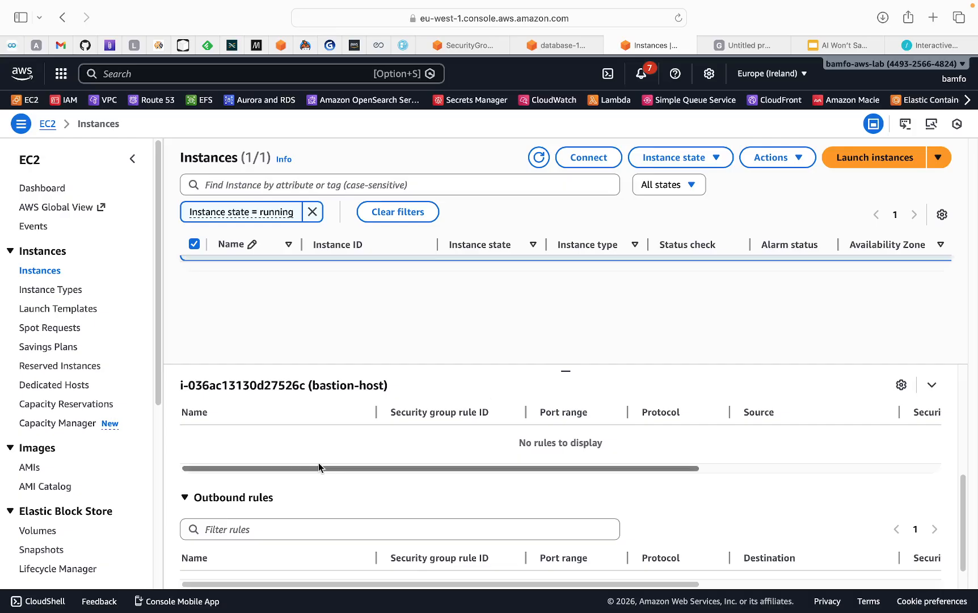
{"action": "scroll", "coordinate": [284, 500], "scroll_direction": "up", "scroll_amount": 5}
{"action": "right_click", "coordinate": [234, 559]}
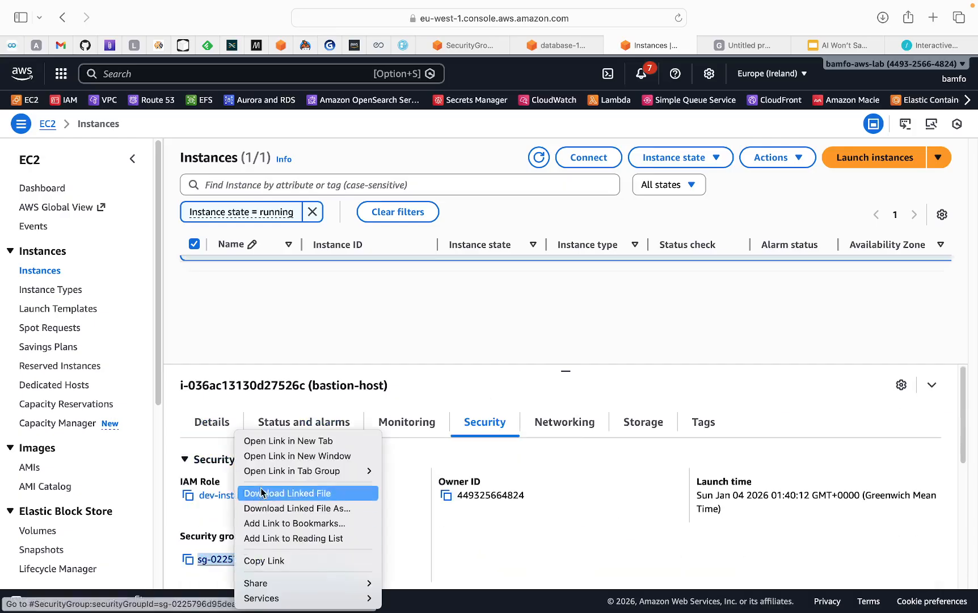
{"action": "left_click", "coordinate": [263, 441]}
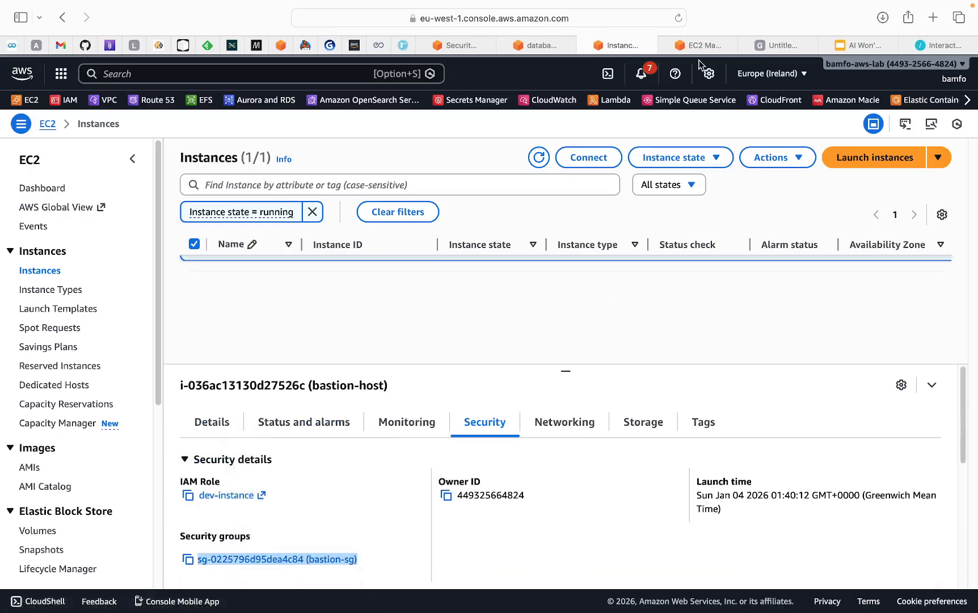
{"action": "left_click", "coordinate": [694, 46]}
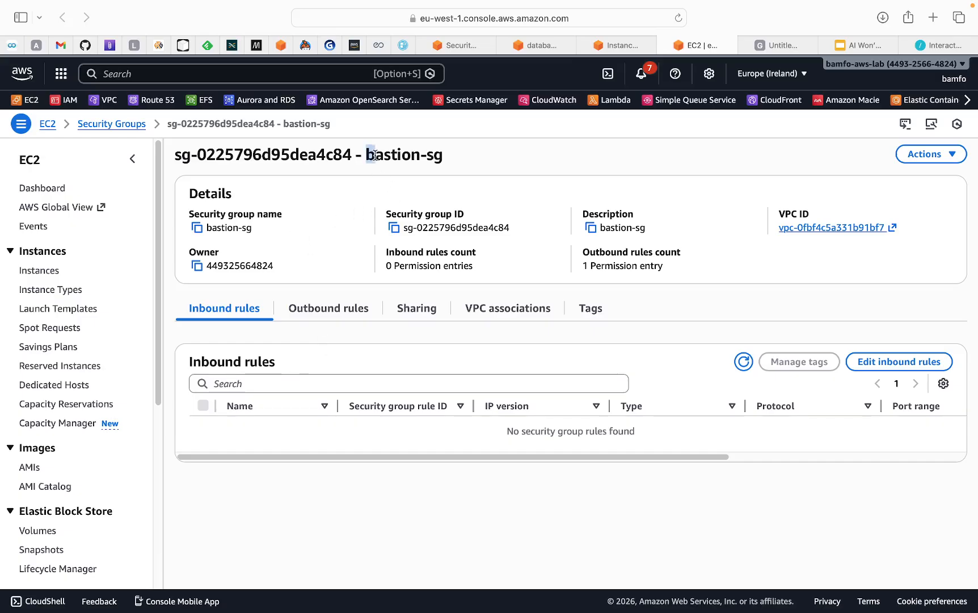
{"action": "left_click_drag", "start_coordinate": [366, 156], "coordinate": [444, 154]}
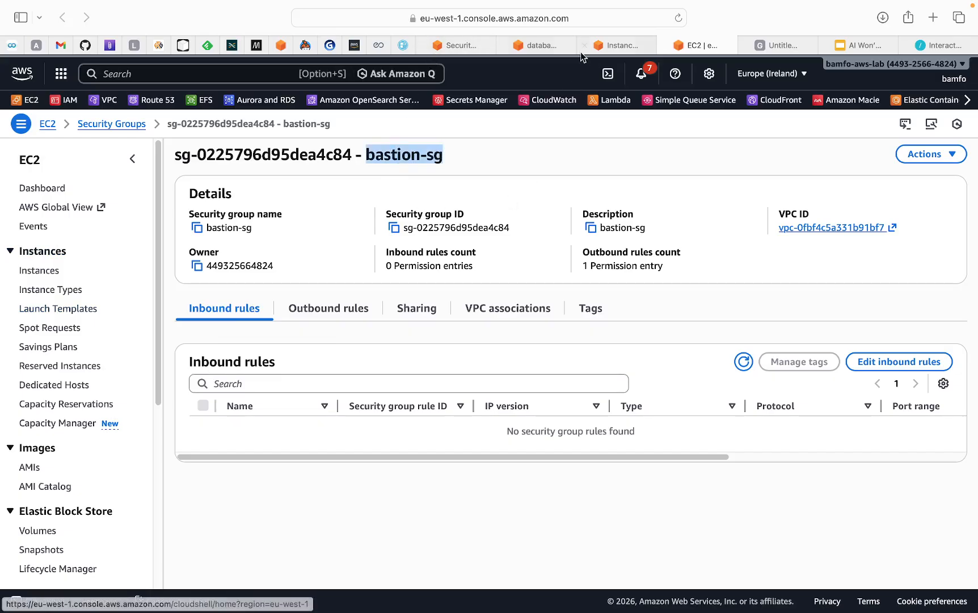
{"action": "left_click", "coordinate": [549, 42]}
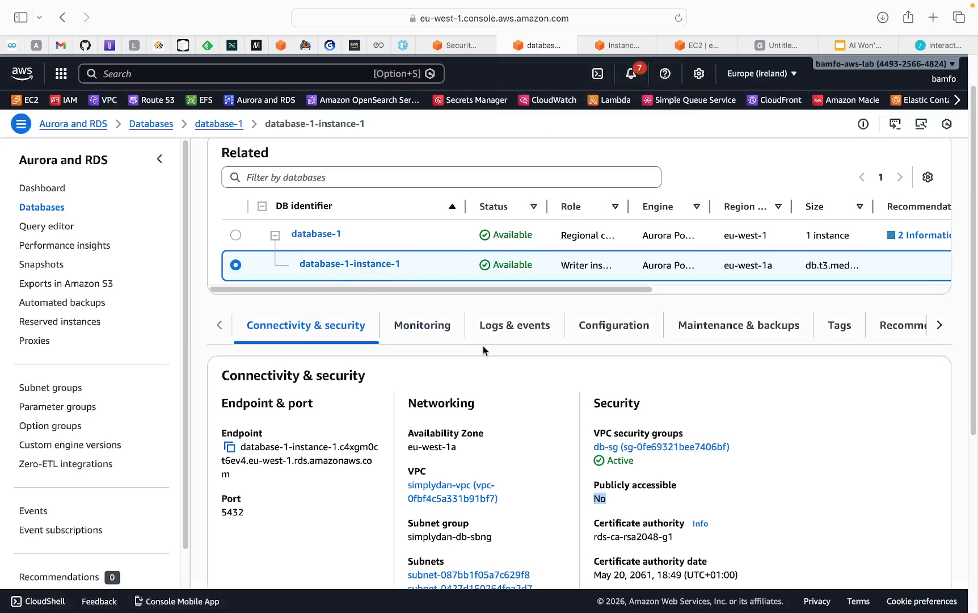
{"action": "right_click", "coordinate": [617, 449]}
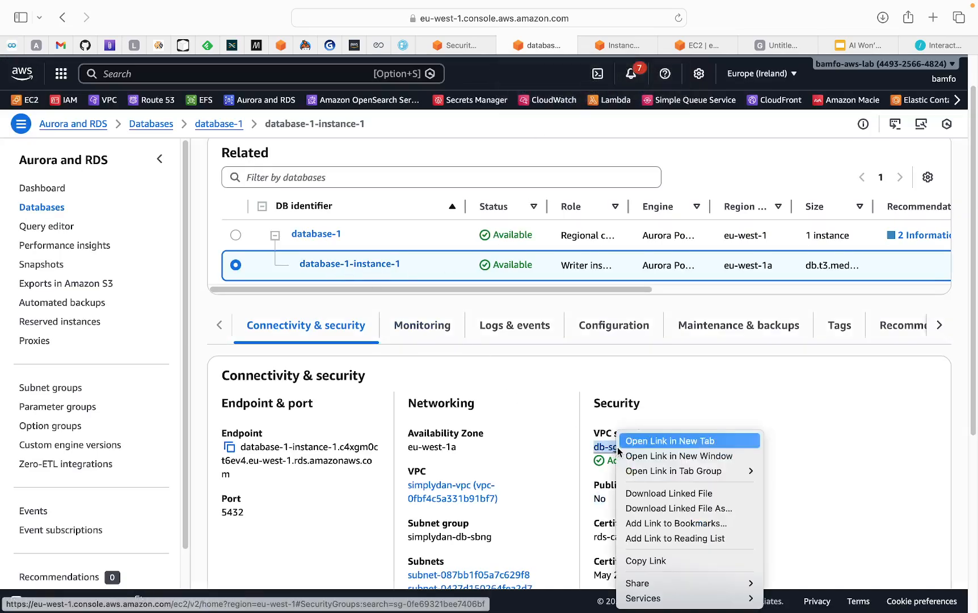
{"action": "left_click", "coordinate": [645, 441]}
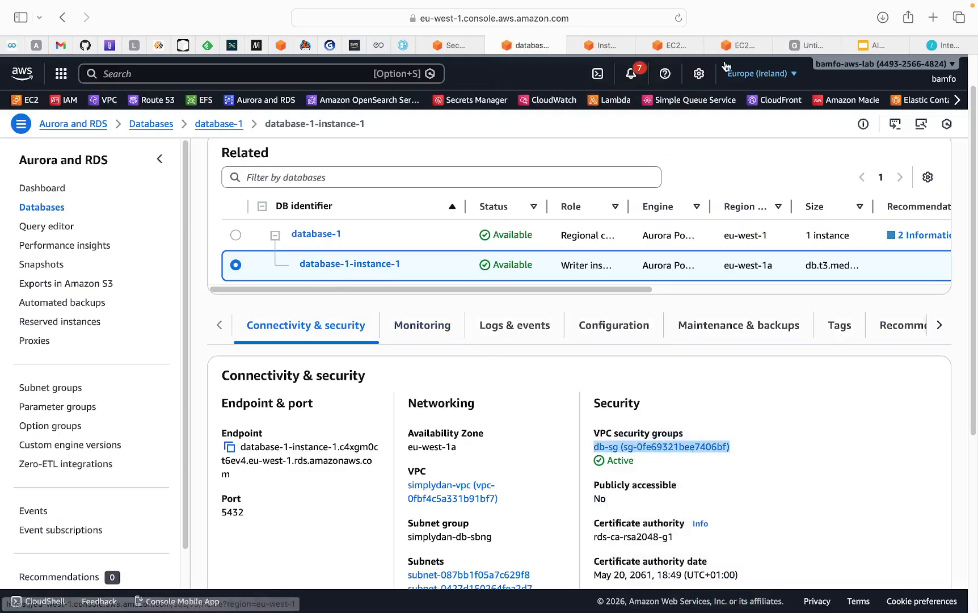
{"action": "left_click", "coordinate": [738, 48]}
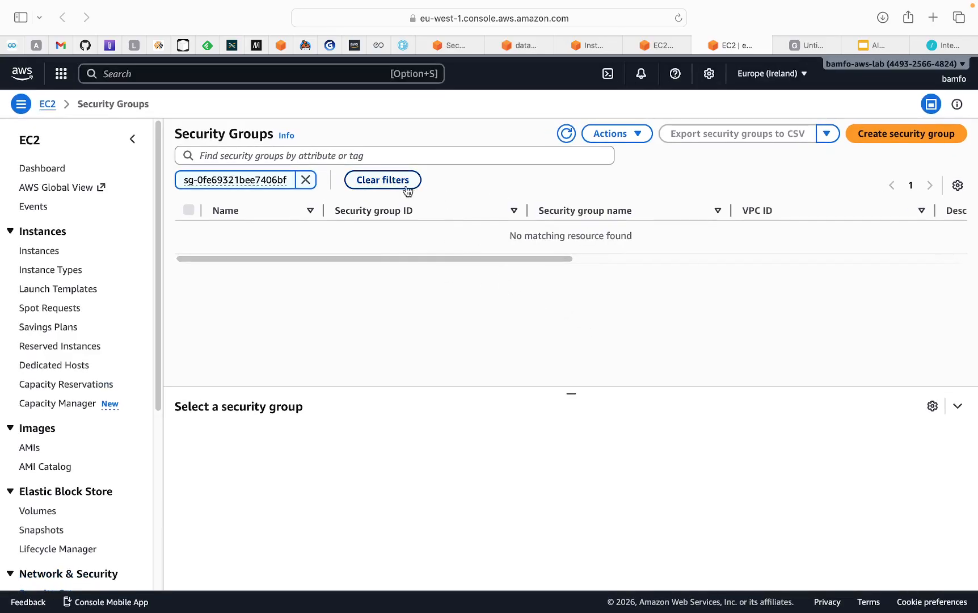
{"action": "left_click", "coordinate": [305, 200]}
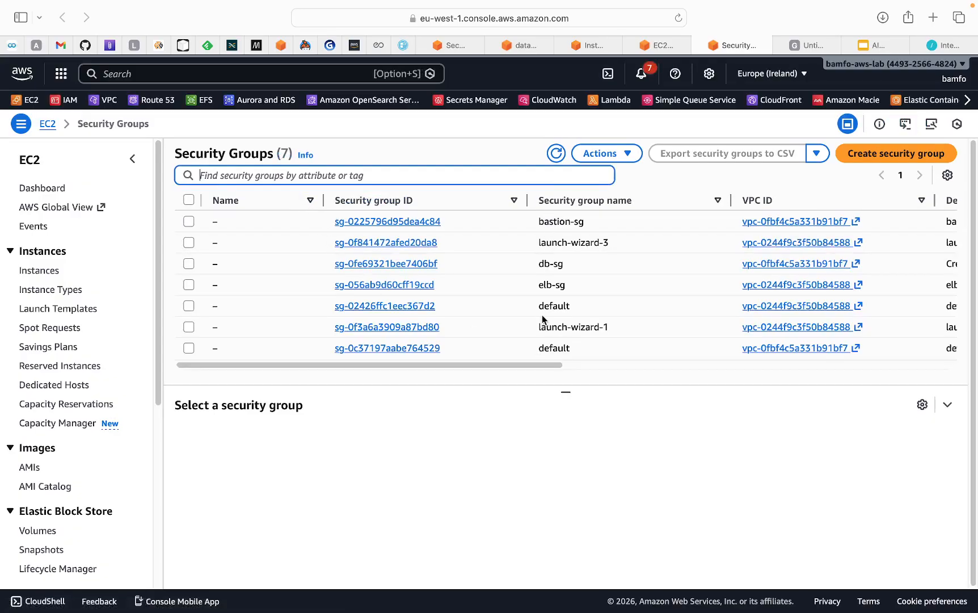
{"action": "left_click", "coordinate": [423, 264]}
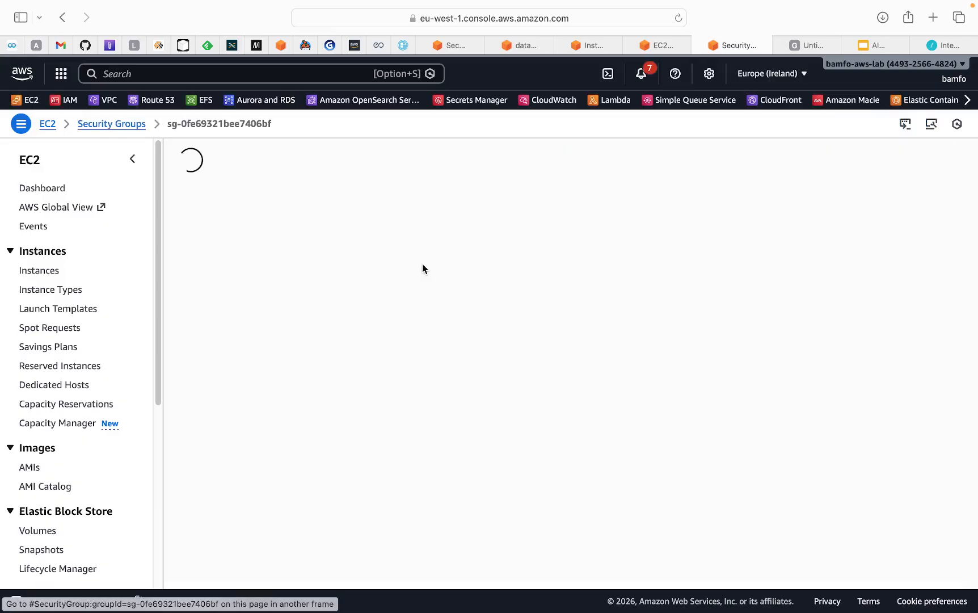
{"action": "left_click_drag", "start_coordinate": [537, 459], "coordinate": [668, 465]}
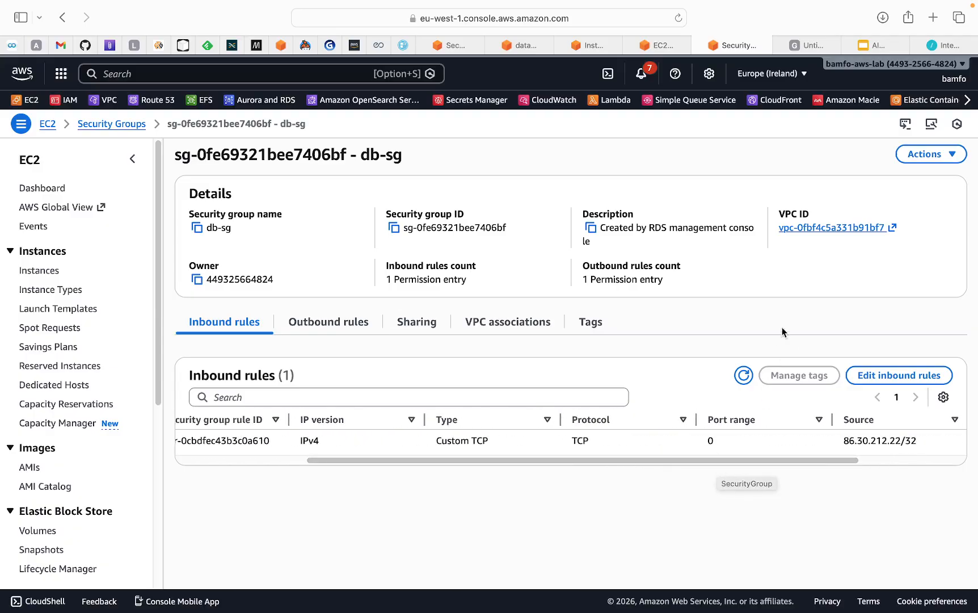
Edit db-sg's inbound rule to type PostgreSQL on port 5432 and save the rules
{"action": "left_click", "coordinate": [868, 377]}
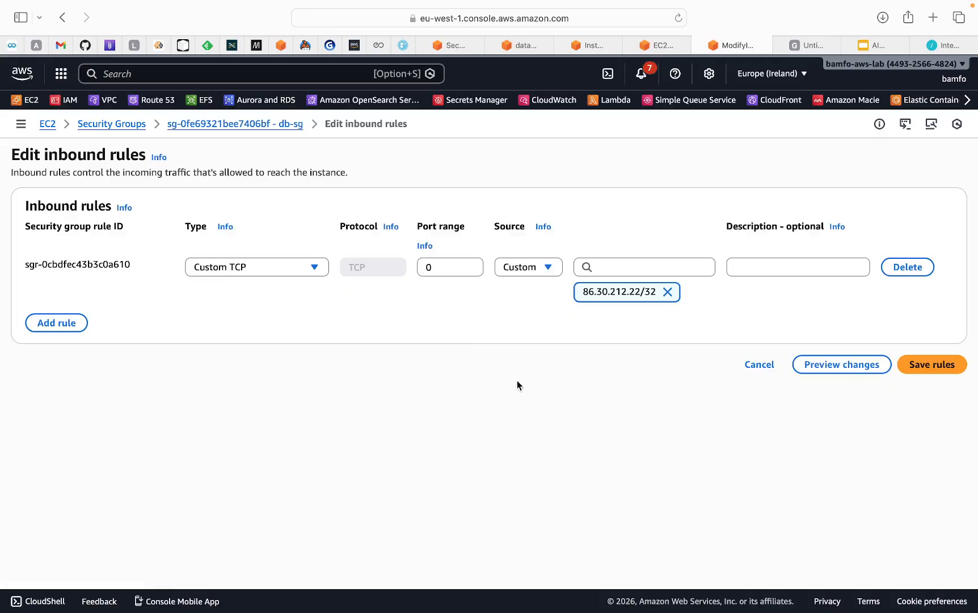
{"action": "left_click", "coordinate": [314, 266]}
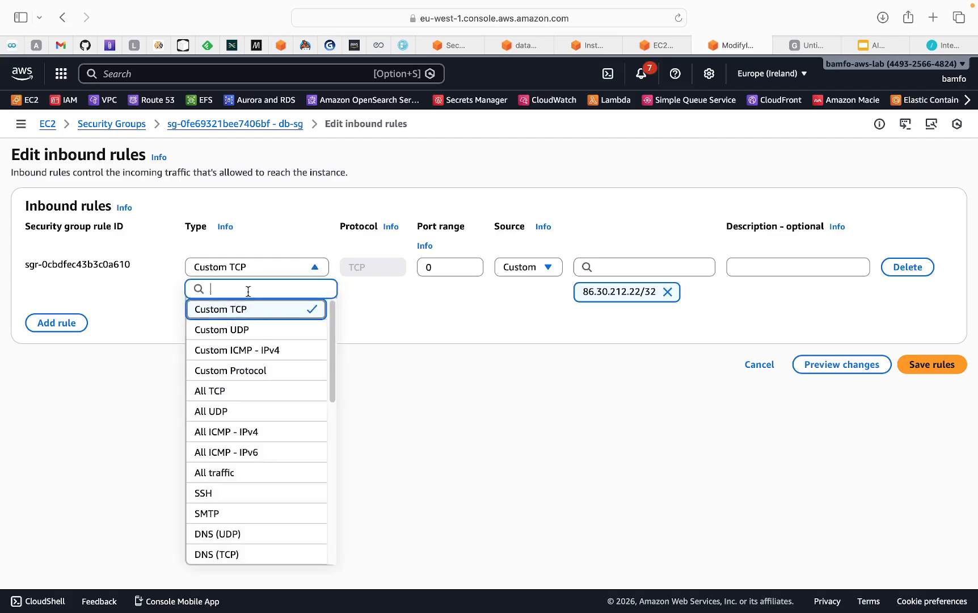
{"action": "type", "text": "pos"}
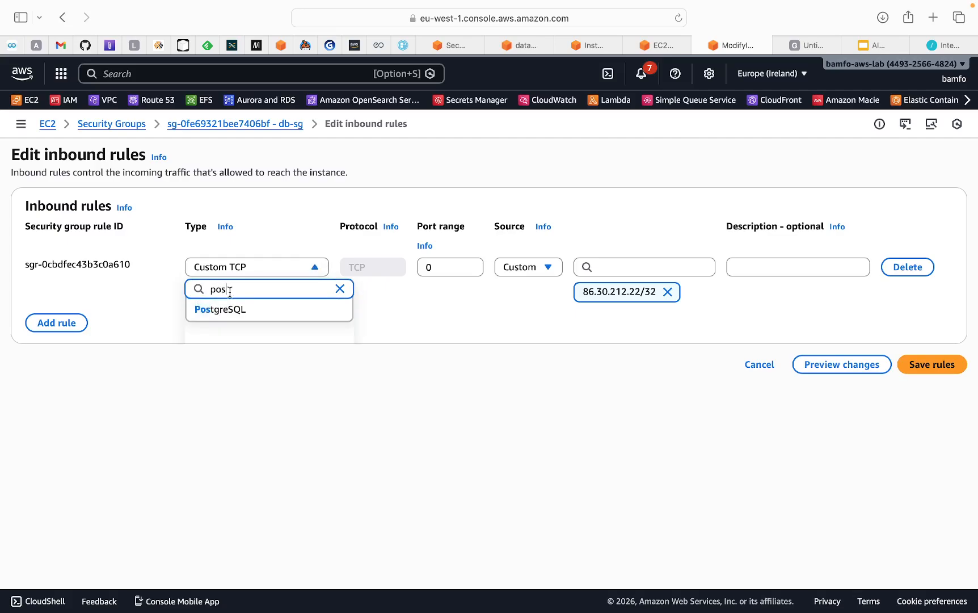
{"action": "left_click", "coordinate": [230, 310]}
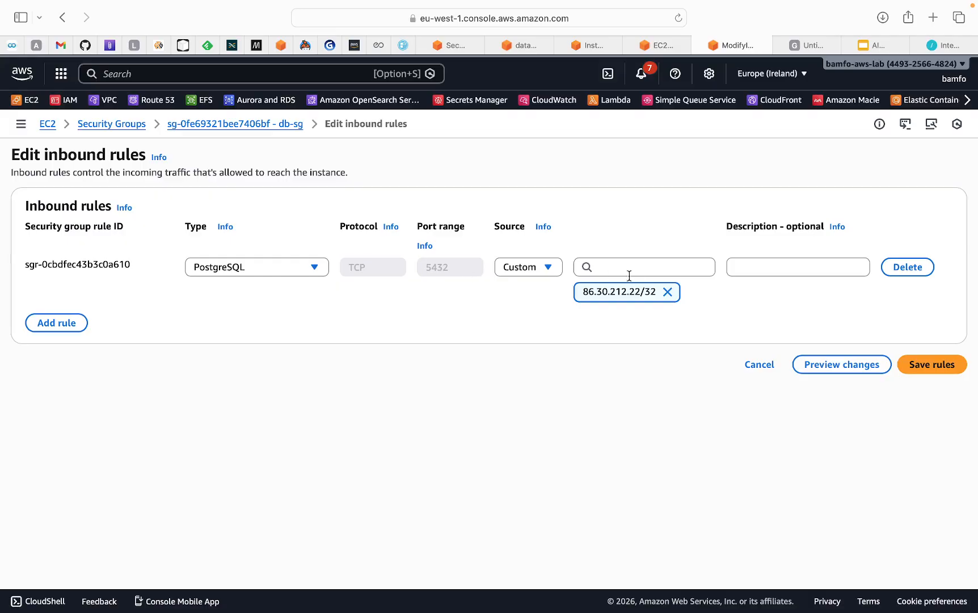
{"action": "left_click", "coordinate": [920, 369]}
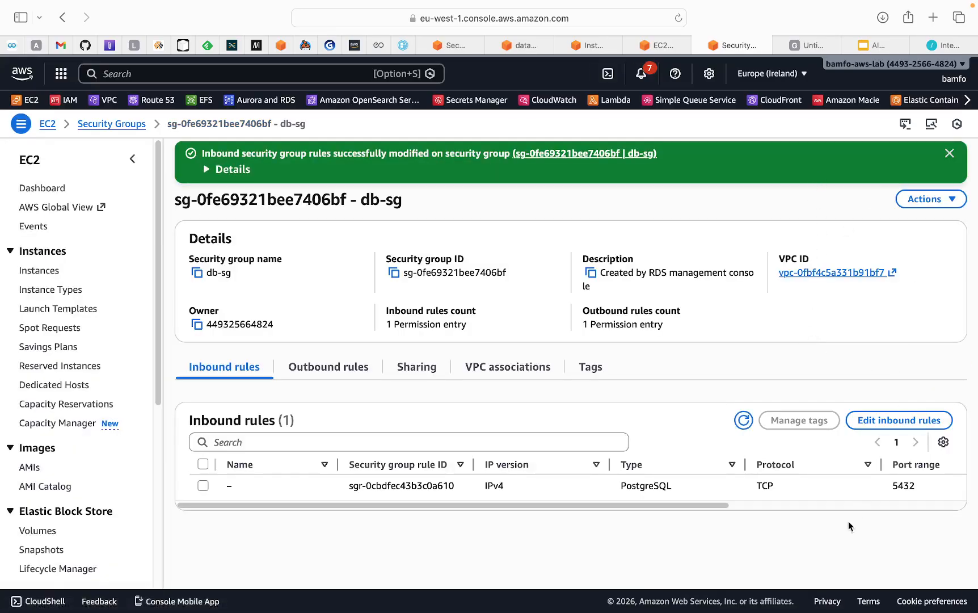
Bring pgAdmin 4 forward and review server test's General and Connection settings
{"action": "mouse_move", "coordinate": [839, 603]}
{"action": "left_click", "coordinate": [811, 593]}
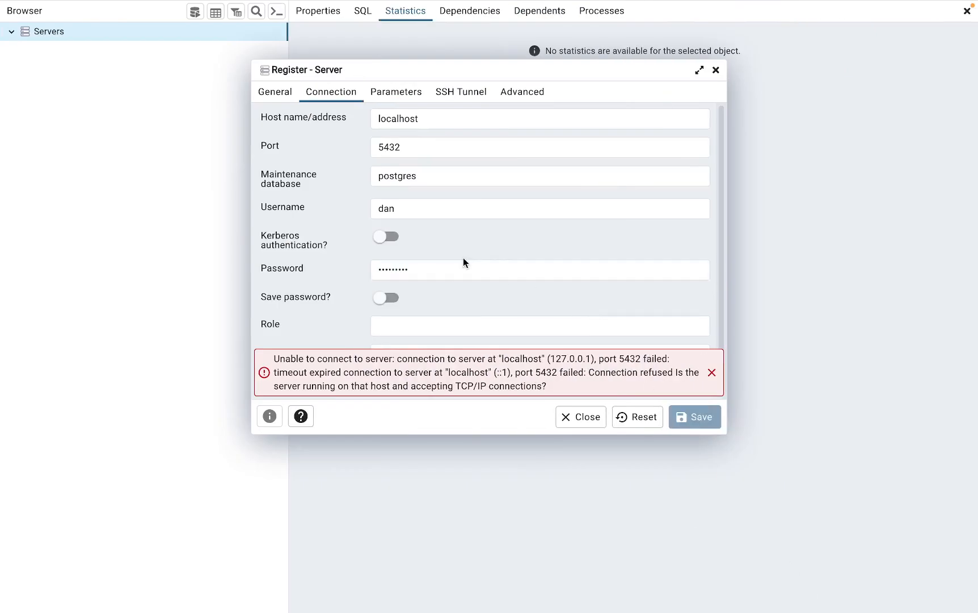
{"action": "left_click", "coordinate": [349, 86]}
{"action": "left_click", "coordinate": [275, 95]}
{"action": "left_click", "coordinate": [329, 94]}
Re-enter the database password and save; localhost:5432 still refuses the connection
{"action": "left_click", "coordinate": [400, 270]}
{"action": "key", "text": "BackSpace"}
{"action": "key", "text": "BackSpace"}
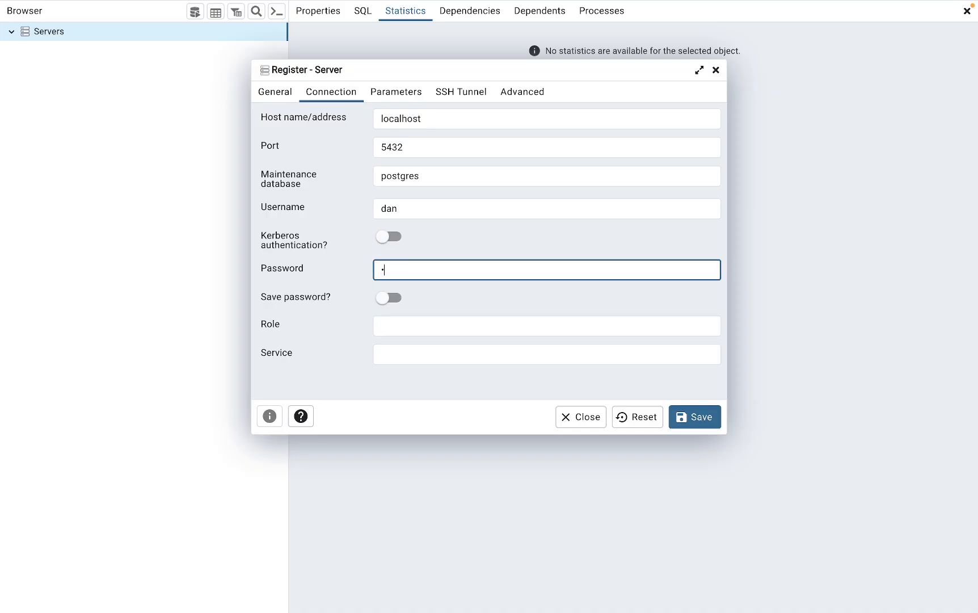
{"action": "type", "text": "••"}
{"action": "key", "text": "BackSpace"}
{"action": "key", "text": "BackSpace"}
{"action": "key", "text": "BackSpace"}
{"action": "key", "text": "BackSpace"}
{"action": "key", "text": "BackSpace"}
{"action": "type", "text": "•••••••"}
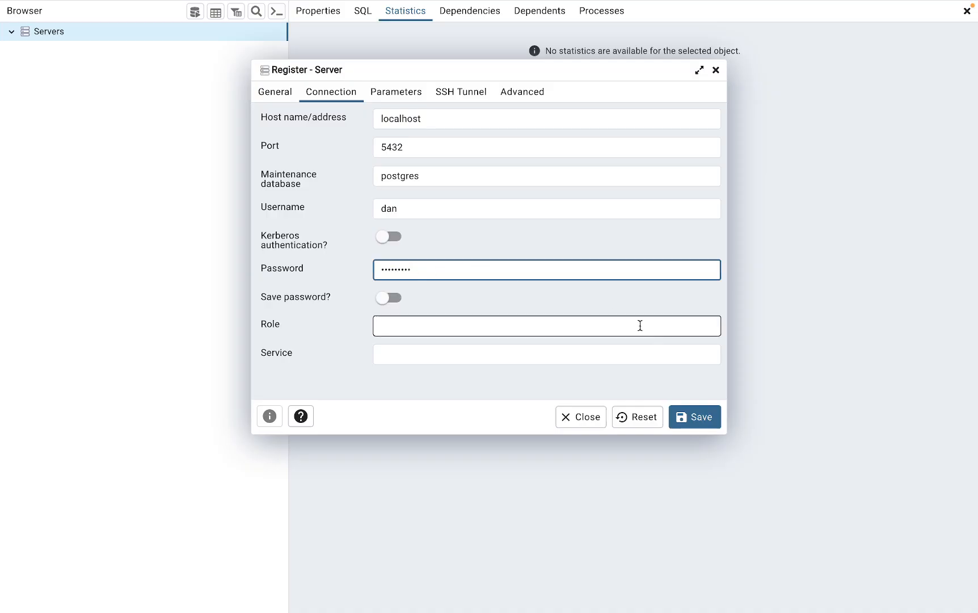
{"action": "left_click", "coordinate": [699, 425]}
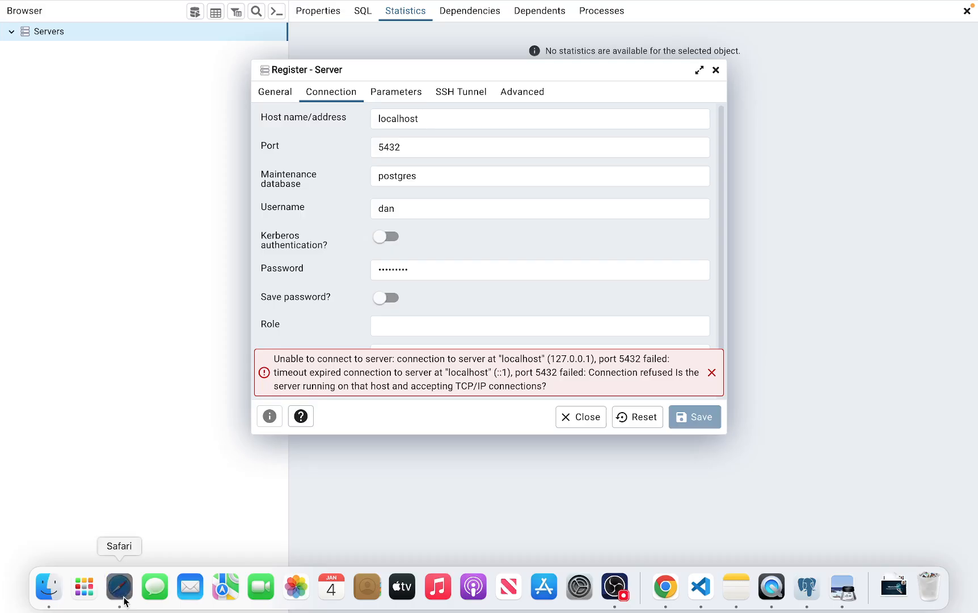
{"action": "left_click", "coordinate": [123, 595]}
Open db-sg's Edit inbound rules editor, then bring up the Notes app
{"action": "left_click_drag", "start_coordinate": [494, 506], "coordinate": [675, 506]}
{"action": "left_click", "coordinate": [852, 420]}
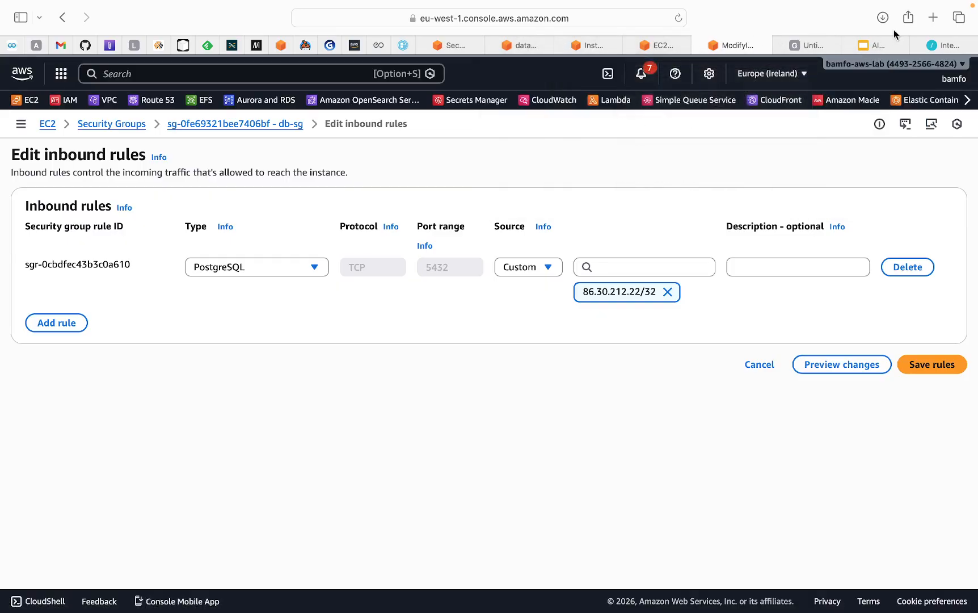
{"action": "mouse_move", "coordinate": [833, 606]}
{"action": "left_click", "coordinate": [739, 587]}
Highlight the path lines: pgAdmin (local), SSM port forwarding, Jump host, RDS (no public IP)
{"action": "scroll", "coordinate": [458, 368], "scroll_direction": "up", "scroll_amount": 3}
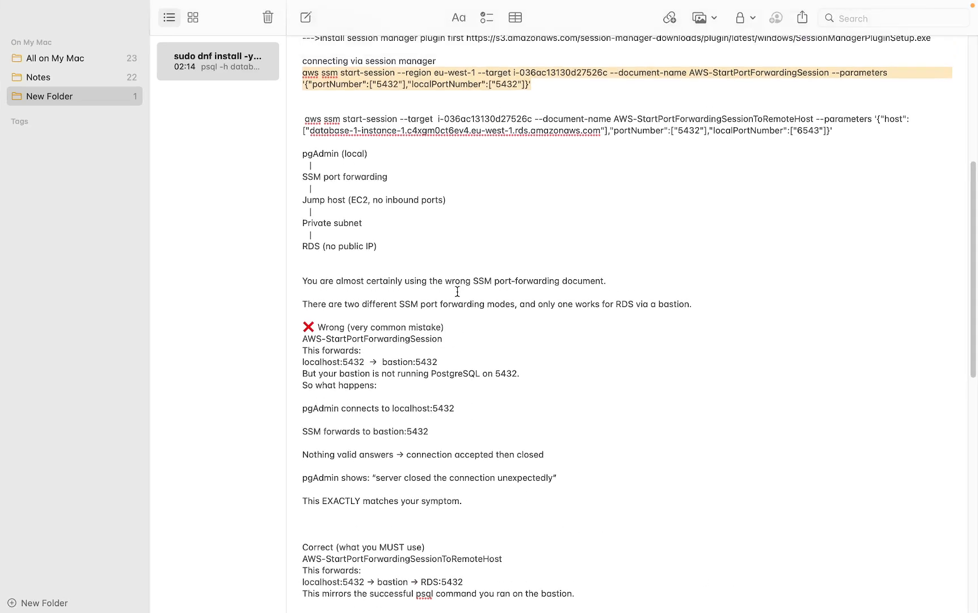
{"action": "left_click_drag", "start_coordinate": [302, 207], "coordinate": [381, 206]}
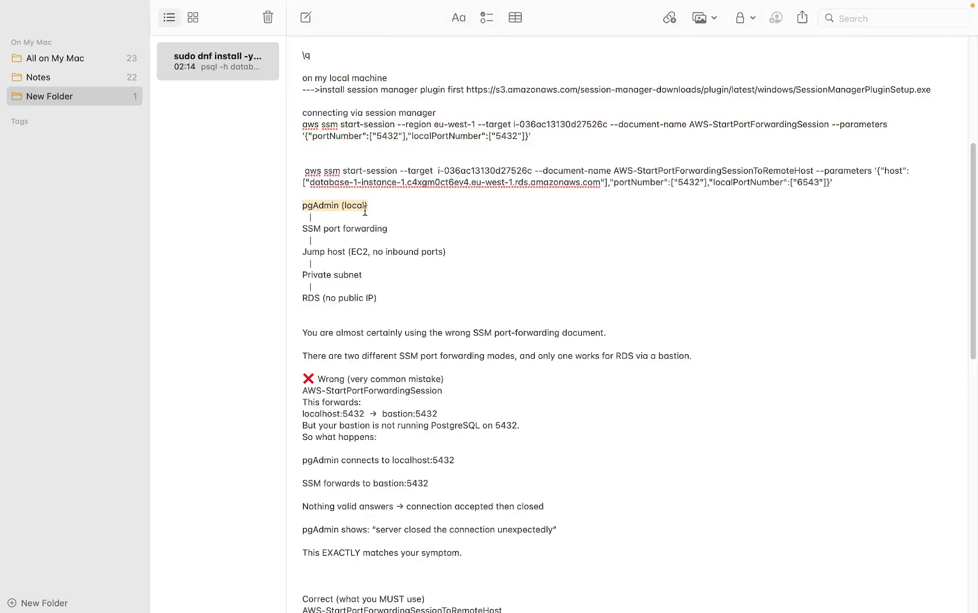
{"action": "left_click_drag", "start_coordinate": [302, 229], "coordinate": [381, 226]}
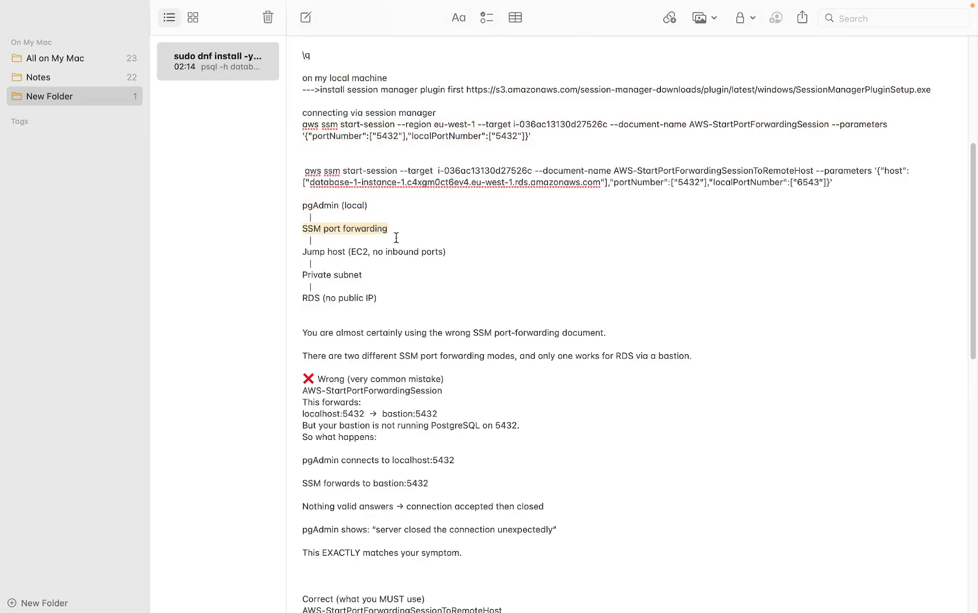
{"action": "left_click_drag", "start_coordinate": [302, 252], "coordinate": [412, 251]}
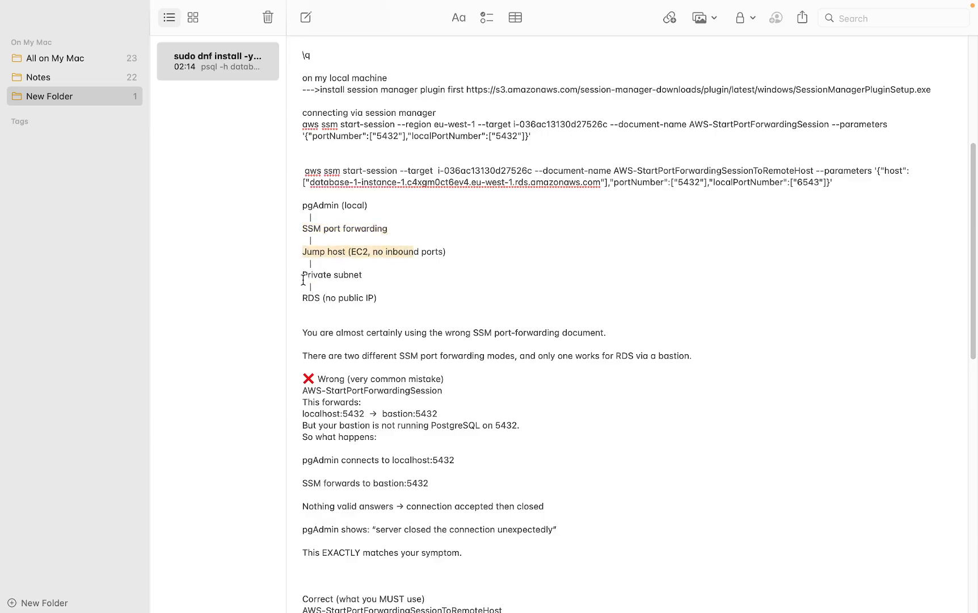
{"action": "left_click", "coordinate": [307, 262]}
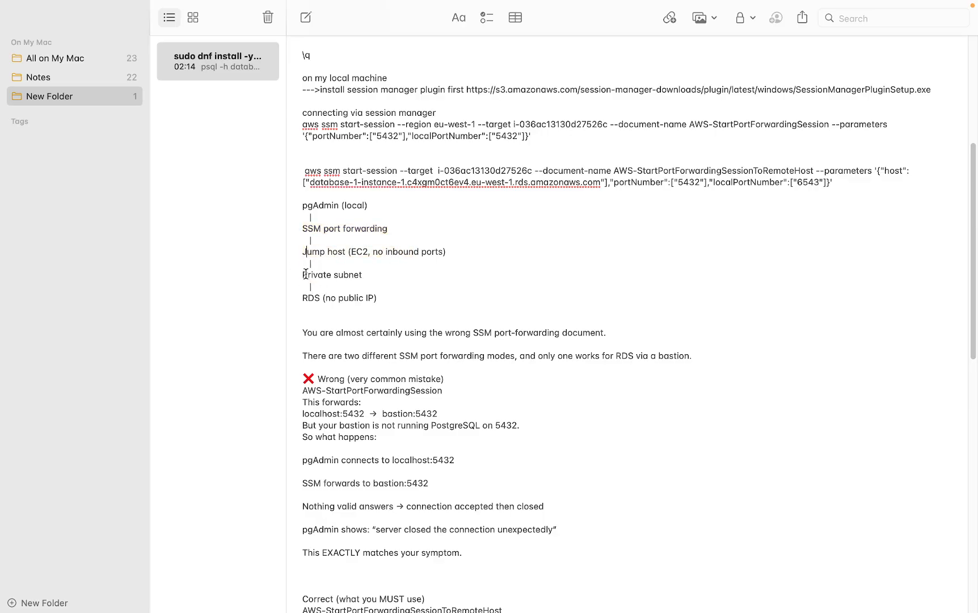
{"action": "left_click_drag", "start_coordinate": [302, 298], "coordinate": [389, 297]}
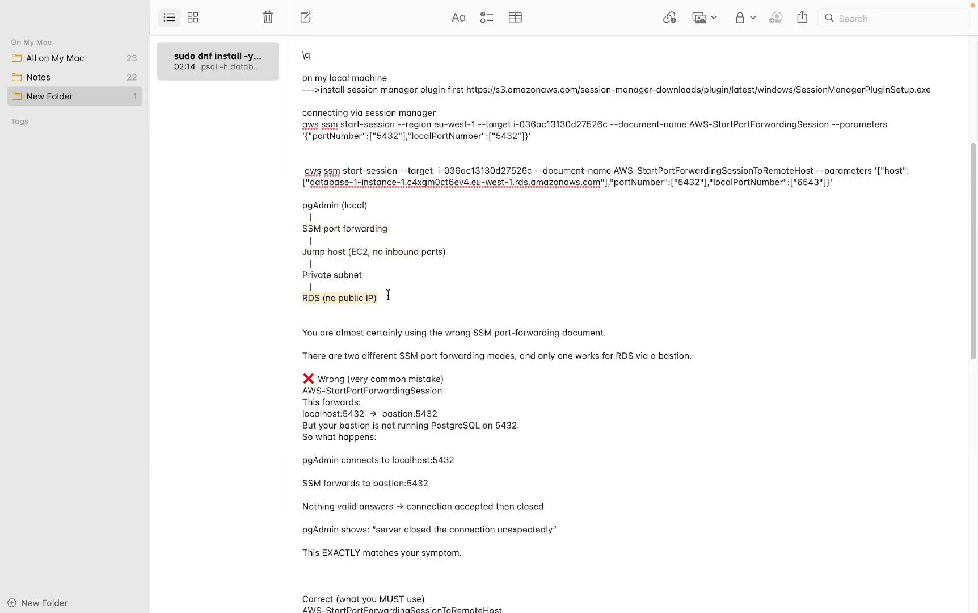
{"action": "left_click", "coordinate": [388, 278]}
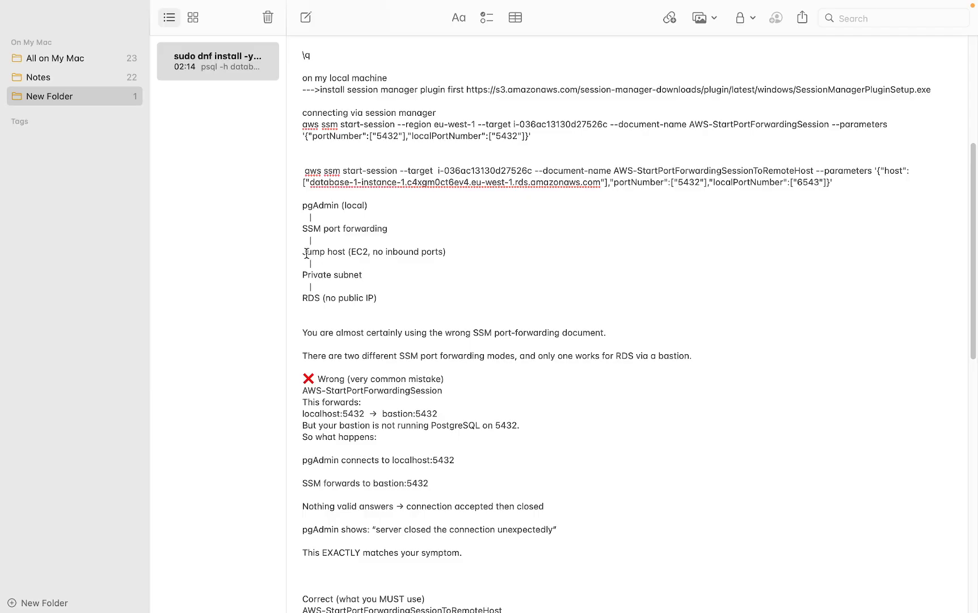
{"action": "left_click_drag", "start_coordinate": [302, 253], "coordinate": [327, 254]}
{"action": "left_click_drag", "start_coordinate": [304, 297], "coordinate": [345, 297]}
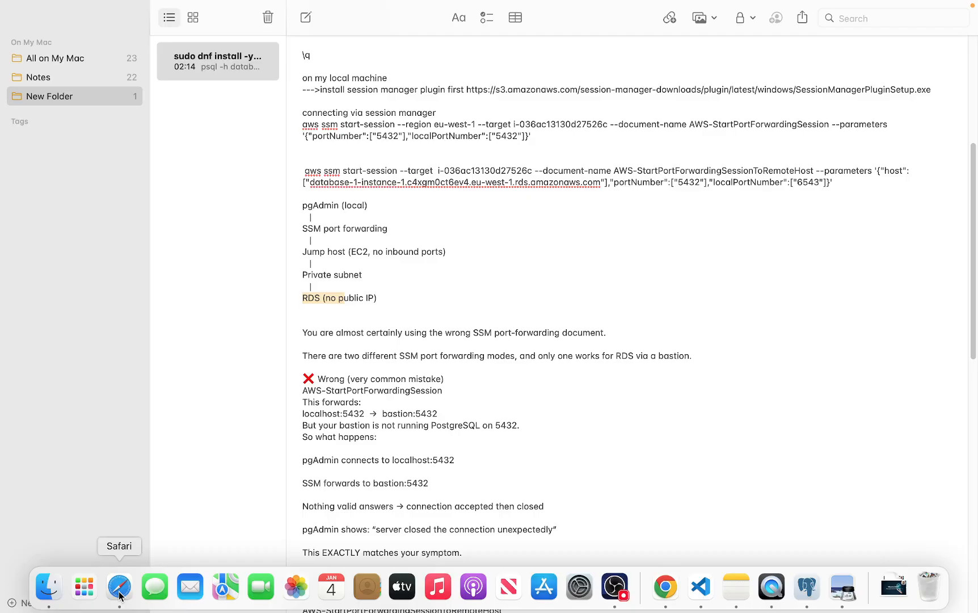
{"action": "left_click", "coordinate": [129, 591]}
Add and save a PostgreSQL inbound rule sourced from the bastion-sg security group
{"action": "left_click", "coordinate": [83, 326]}
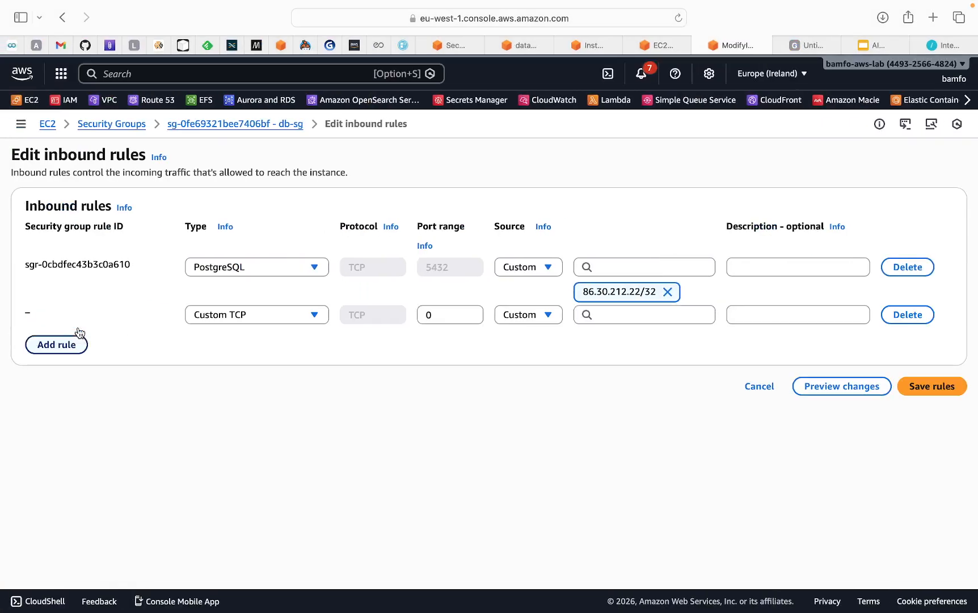
{"action": "left_click", "coordinate": [303, 315]}
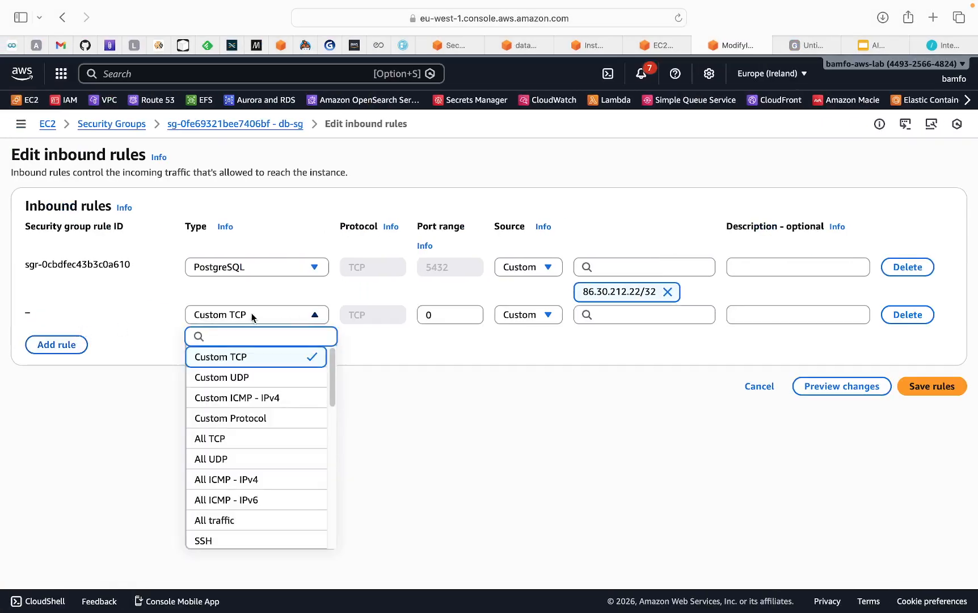
{"action": "type", "text": "post"}
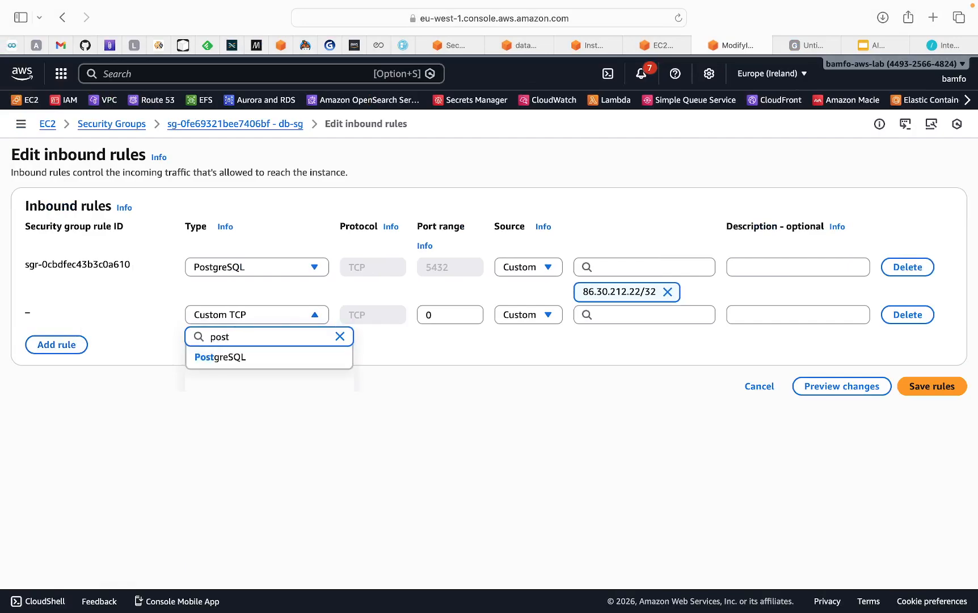
{"action": "left_click", "coordinate": [206, 356]}
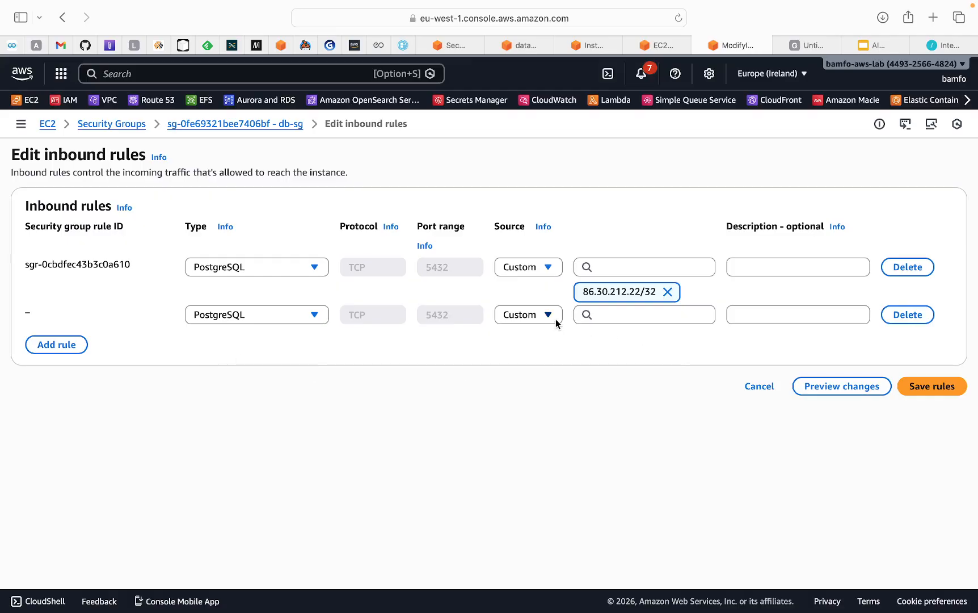
{"action": "left_click", "coordinate": [602, 315]}
{"action": "scroll", "coordinate": [667, 500], "scroll_direction": "down", "scroll_amount": 5}
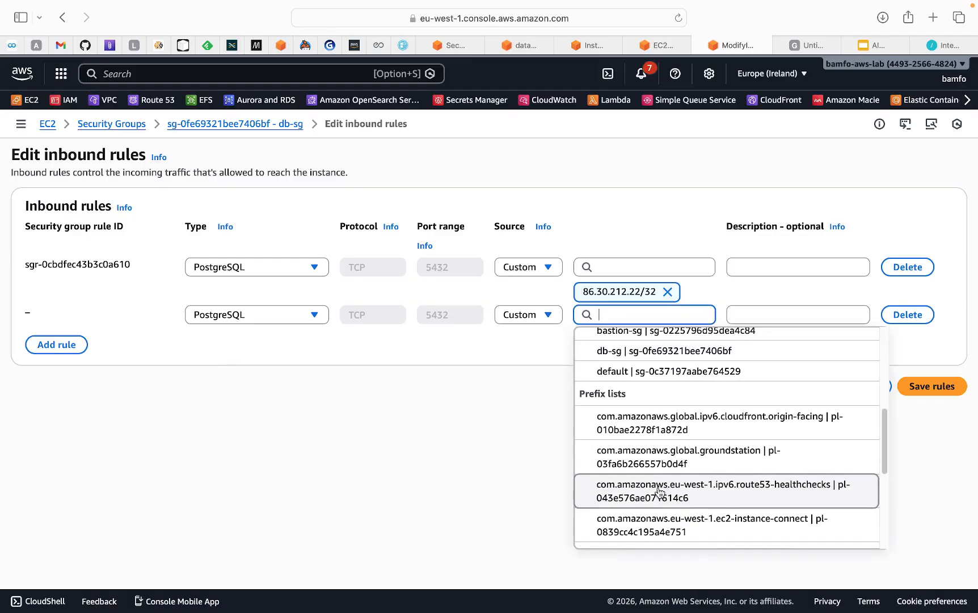
{"action": "scroll", "coordinate": [662, 435], "scroll_direction": "up", "scroll_amount": 1}
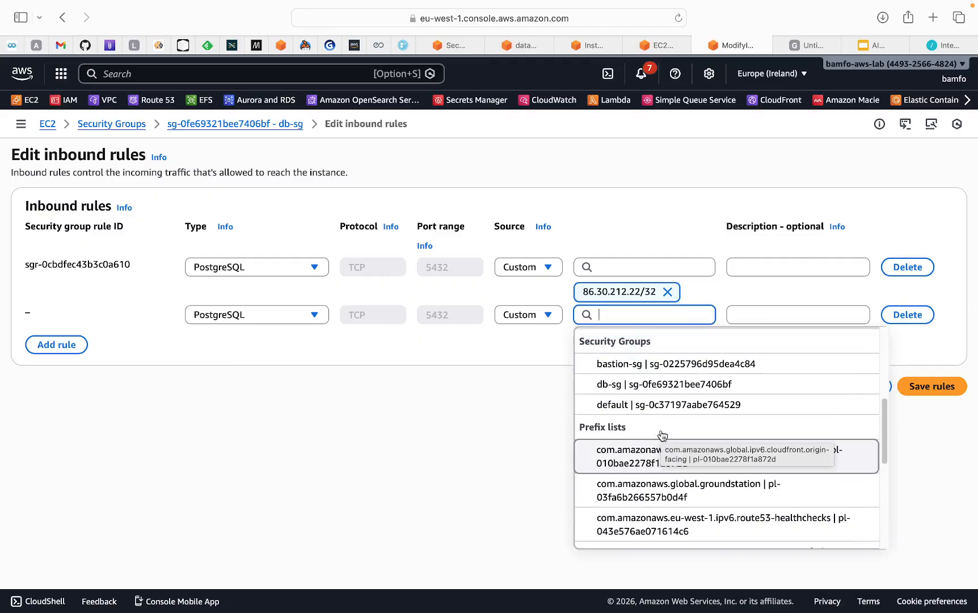
{"action": "left_click", "coordinate": [656, 372]}
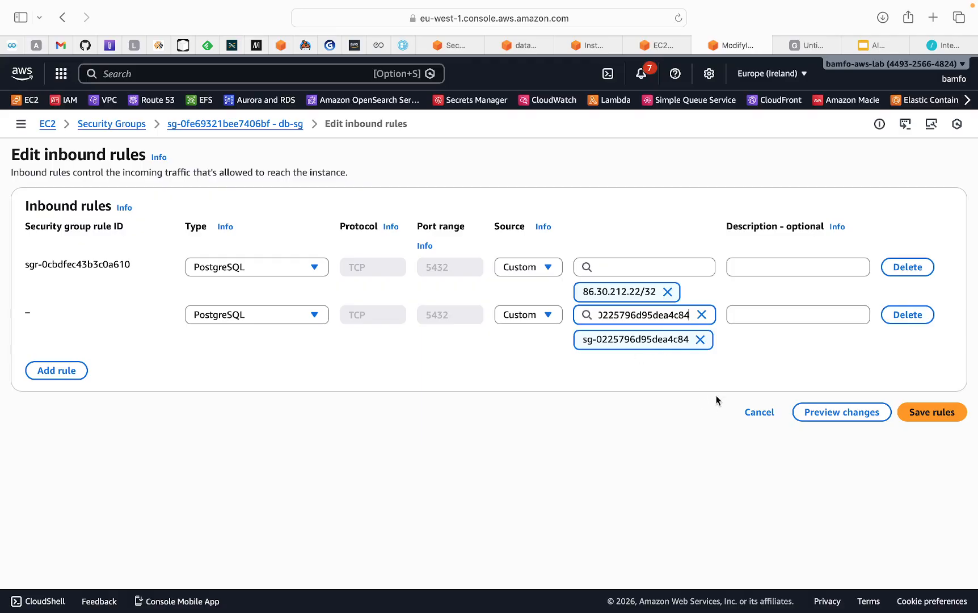
{"action": "left_click", "coordinate": [931, 417]}
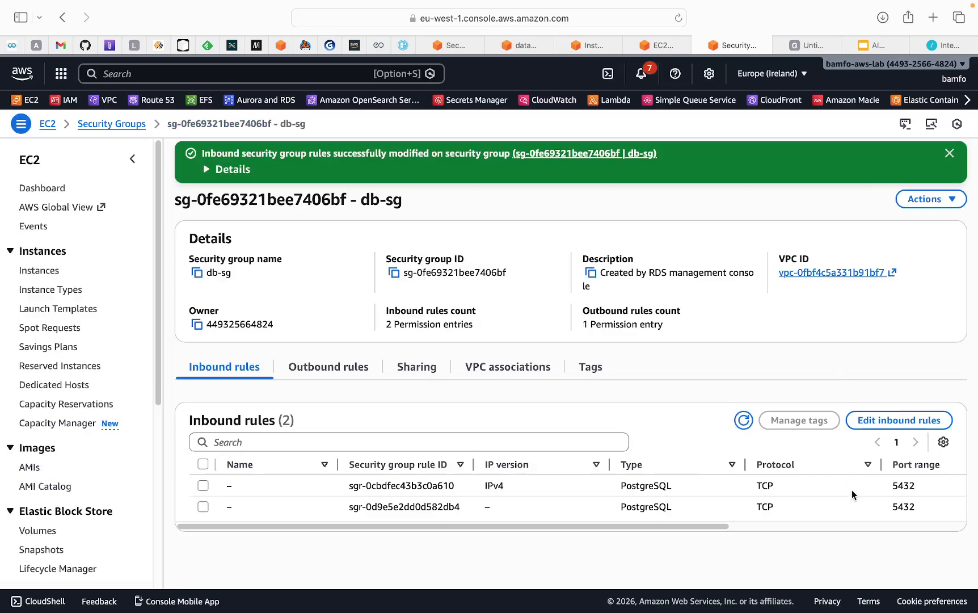
Delete the 86.30.212.22/32 inbound rule and save the remaining rule
{"action": "left_click", "coordinate": [879, 420]}
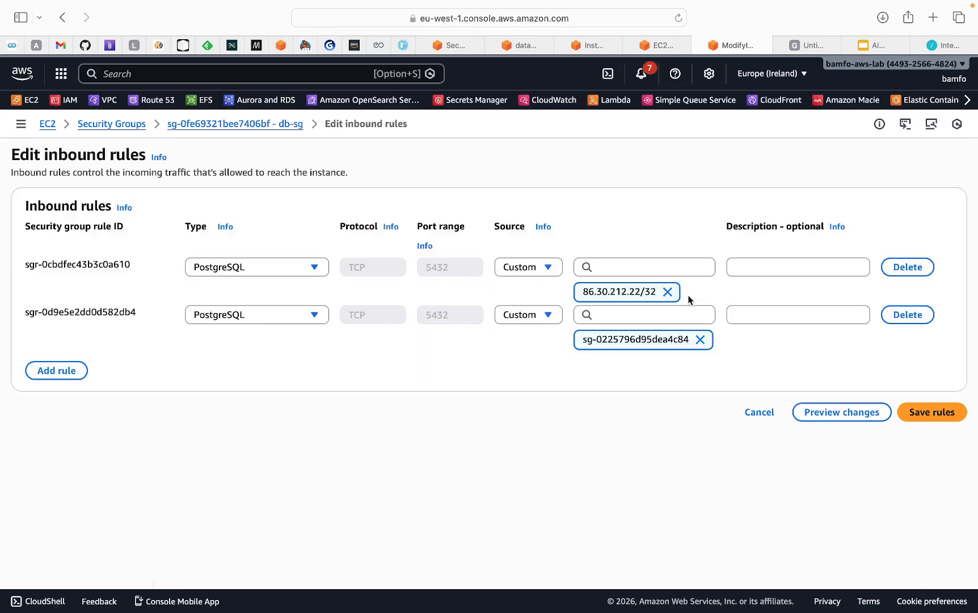
{"action": "left_click", "coordinate": [895, 270]}
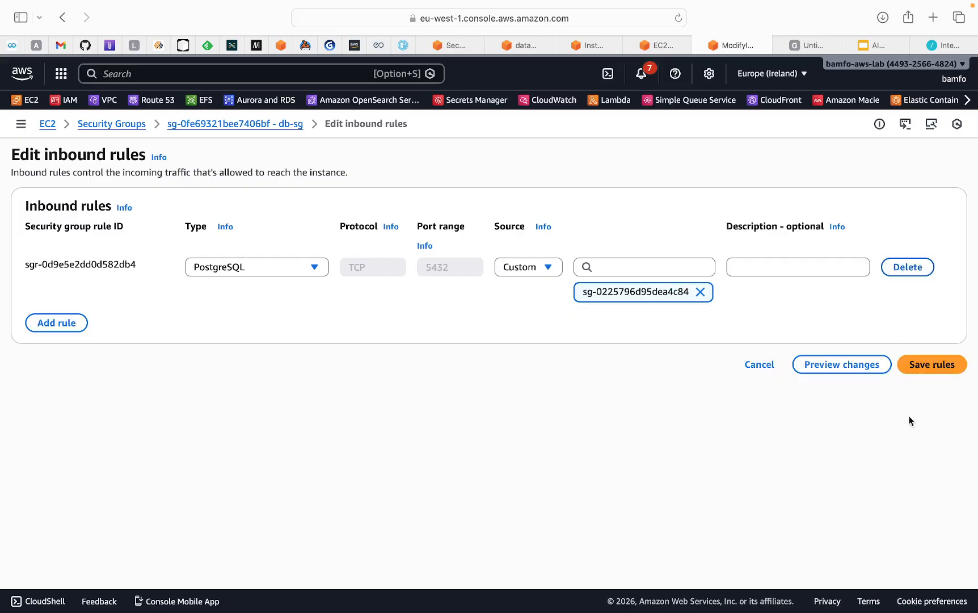
{"action": "left_click", "coordinate": [931, 364]}
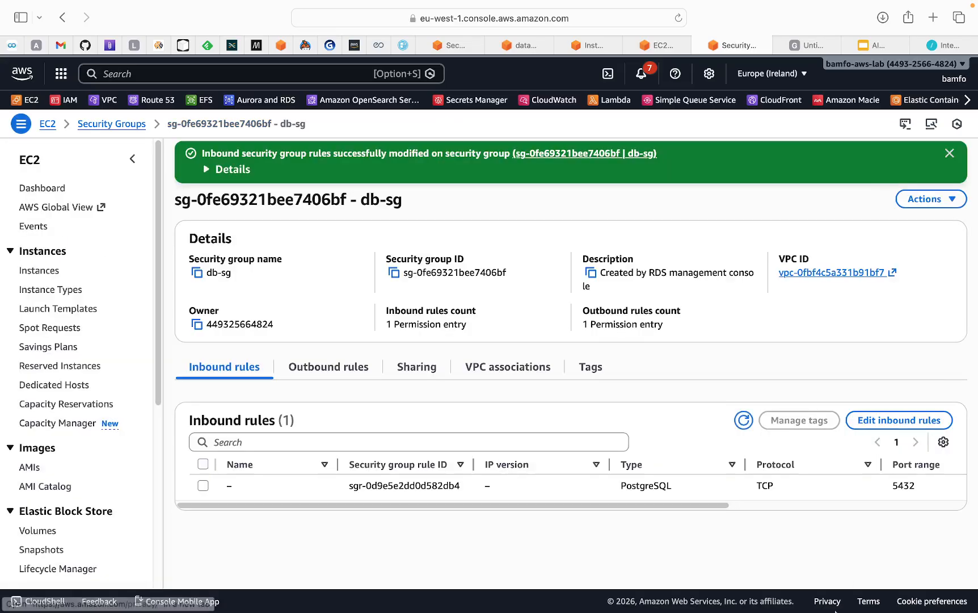
Correct the last characters of the server password, retry saving the registration, then switch to VS Code
{"action": "left_click", "coordinate": [809, 593]}
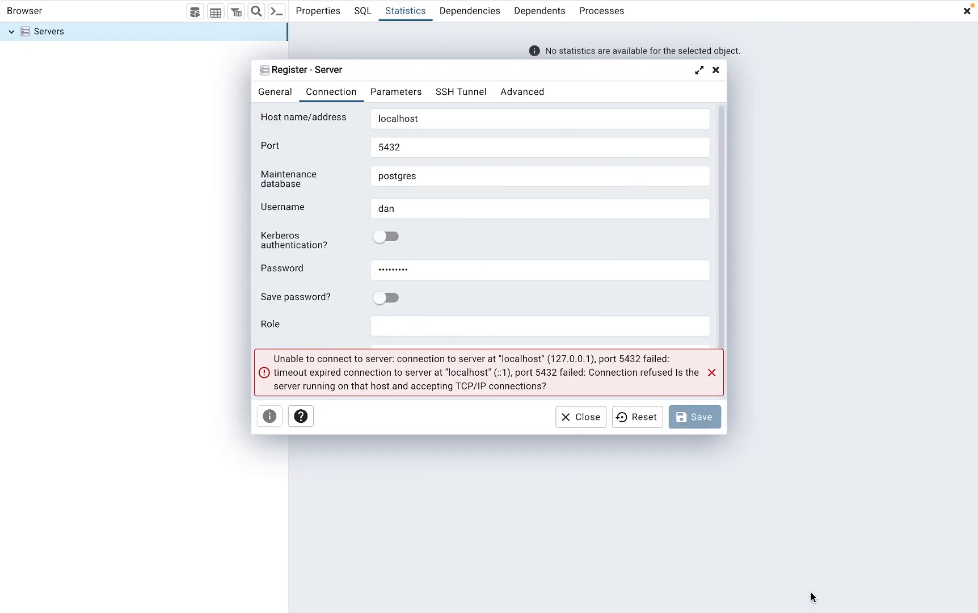
{"action": "left_click", "coordinate": [426, 274]}
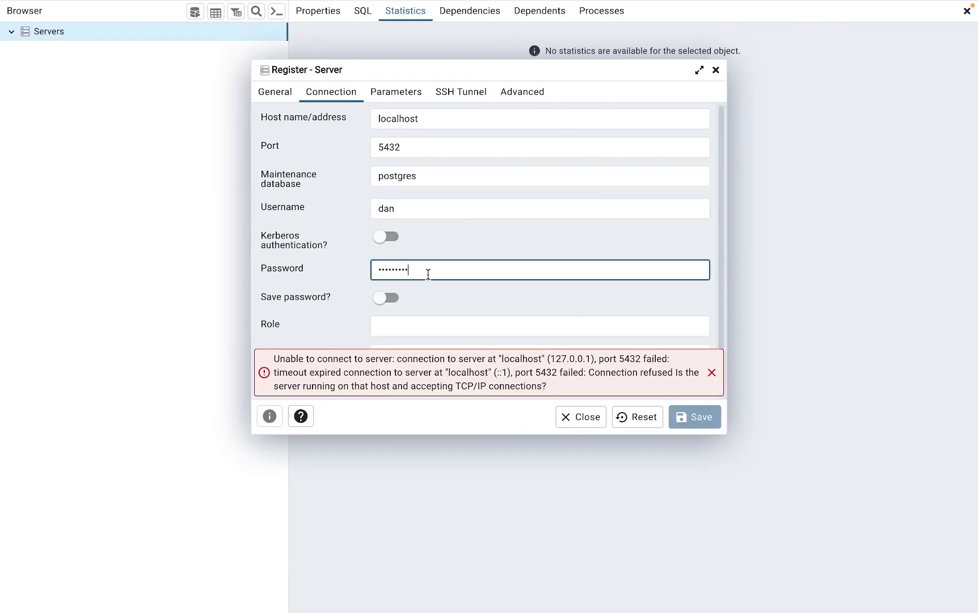
{"action": "key", "text": "BackSpace"}
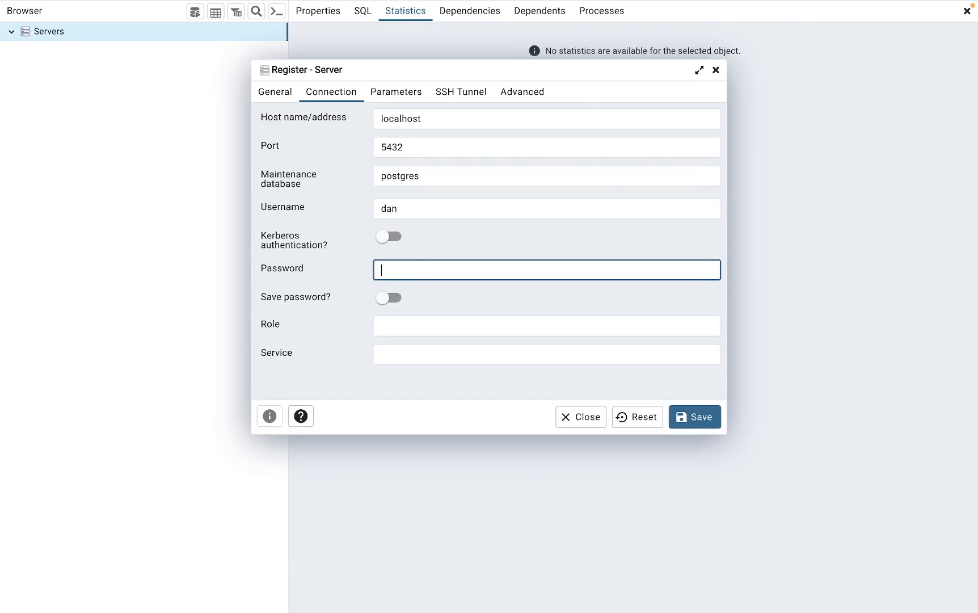
{"action": "type", "text": "••"}
{"action": "left_click", "coordinate": [704, 428]}
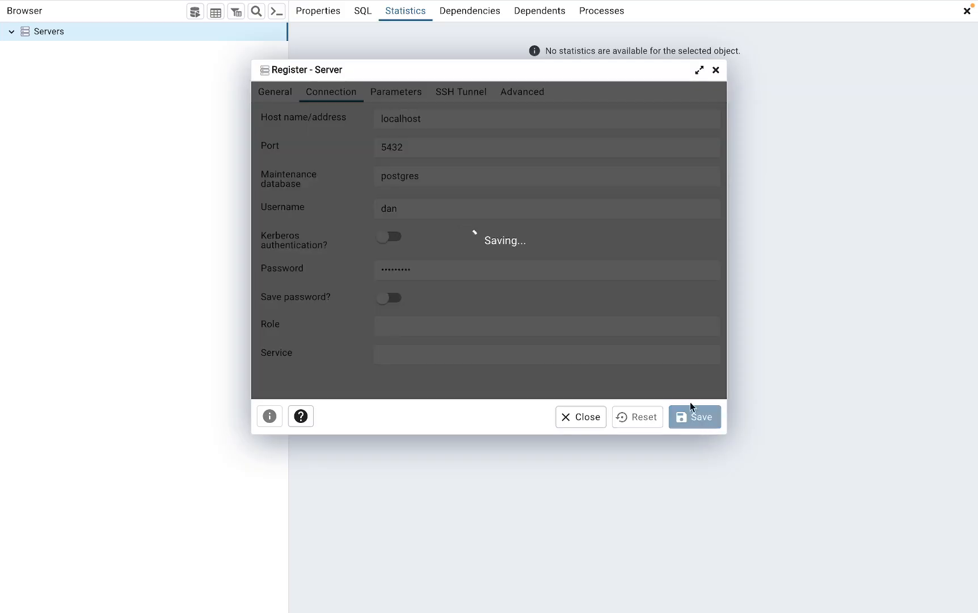
{"action": "mouse_move", "coordinate": [719, 610]}
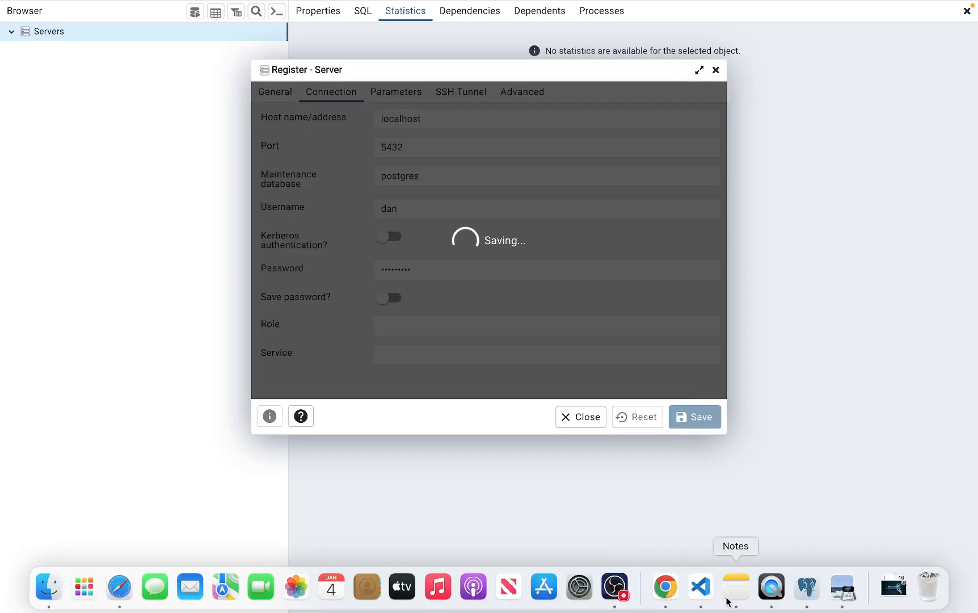
{"action": "left_click", "coordinate": [704, 589]}
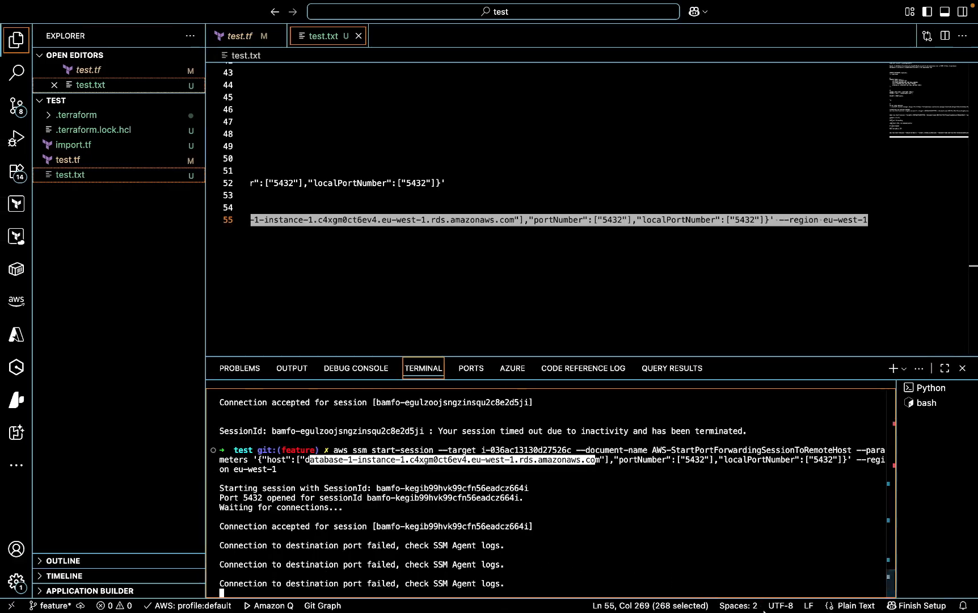
After reviewing the SSM tunnel's failed-connection output, return to pgAdmin 4
{"action": "mouse_move", "coordinate": [767, 602]}
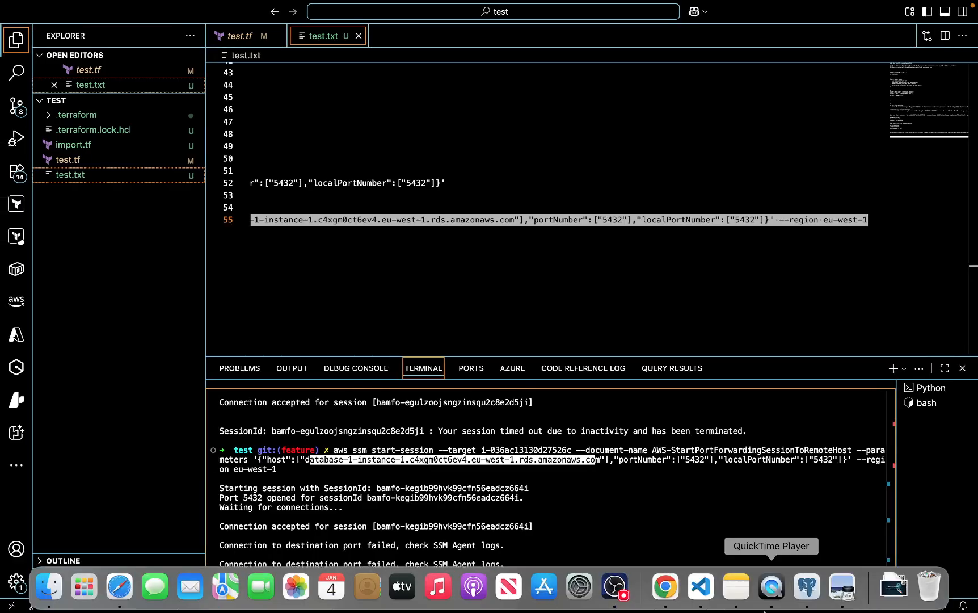
{"action": "left_click", "coordinate": [806, 588]}
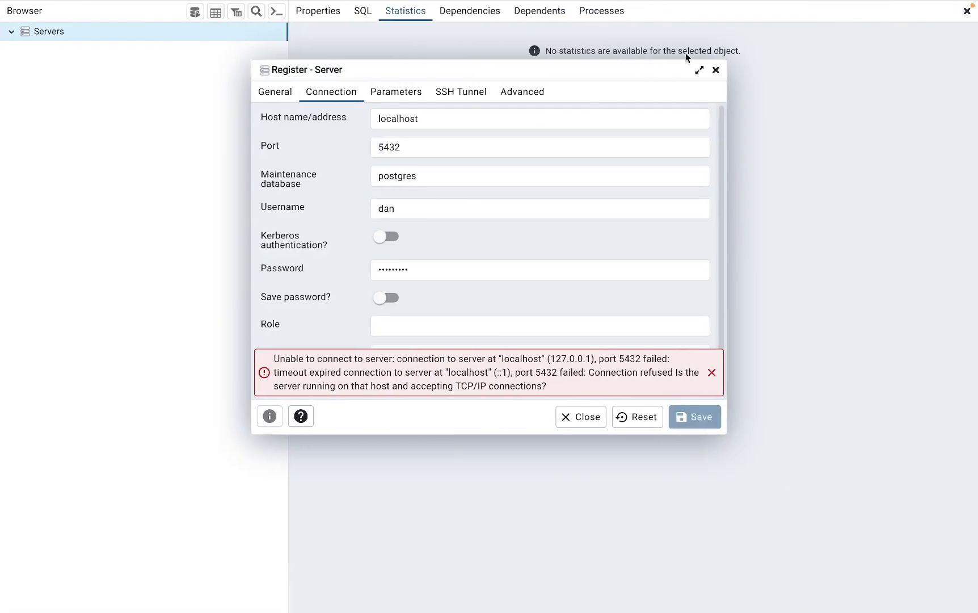
Discard the failed registration and begin a new server registration named 'test'
{"action": "left_click", "coordinate": [715, 70]}
{"action": "left_click", "coordinate": [659, 125]}
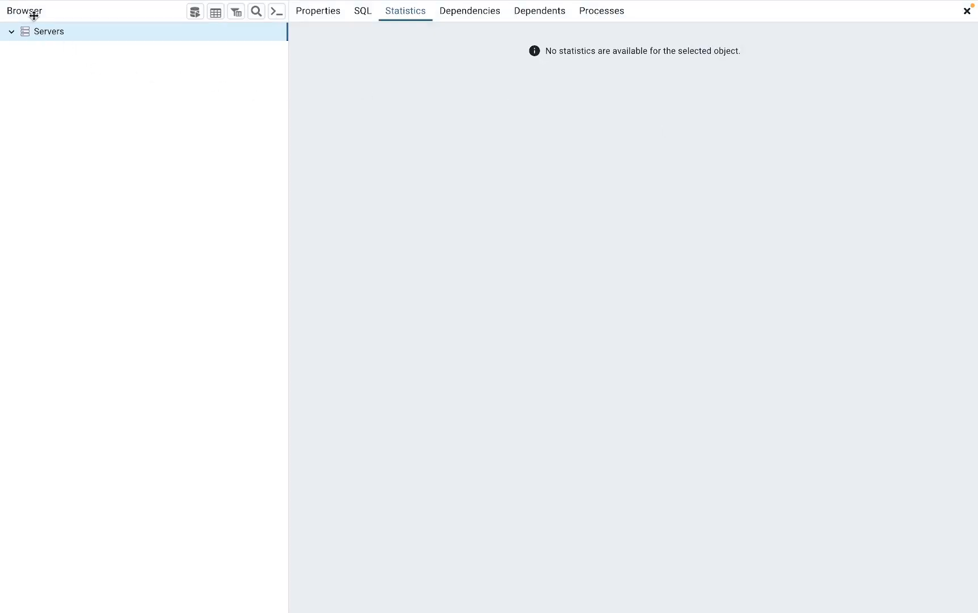
{"action": "mouse_move", "coordinate": [35, 7]}
{"action": "left_click", "coordinate": [109, 7]}
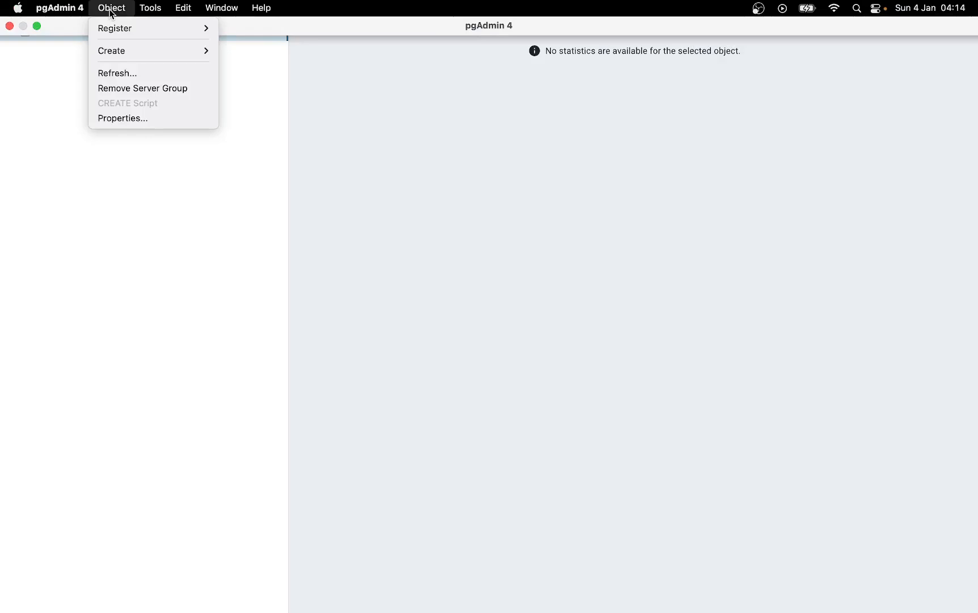
{"action": "mouse_move", "coordinate": [110, 32]}
{"action": "left_click", "coordinate": [236, 28]}
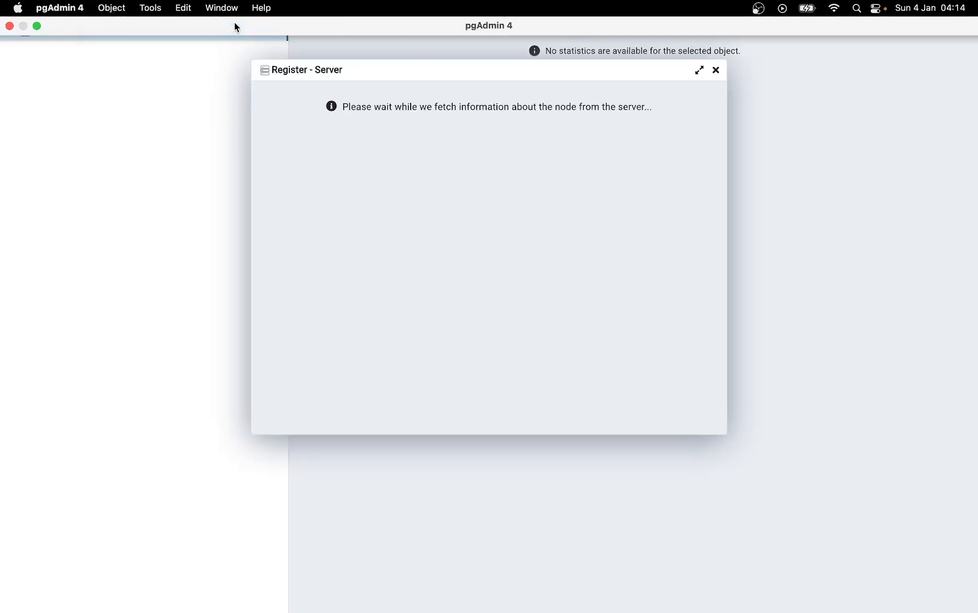
{"action": "left_click", "coordinate": [407, 119]}
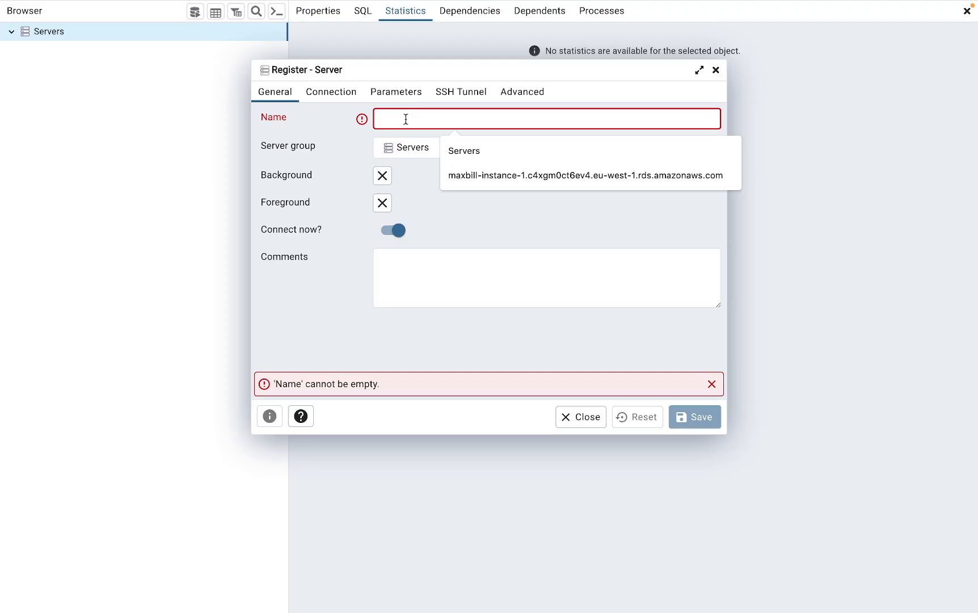
{"action": "type", "text": "test"}
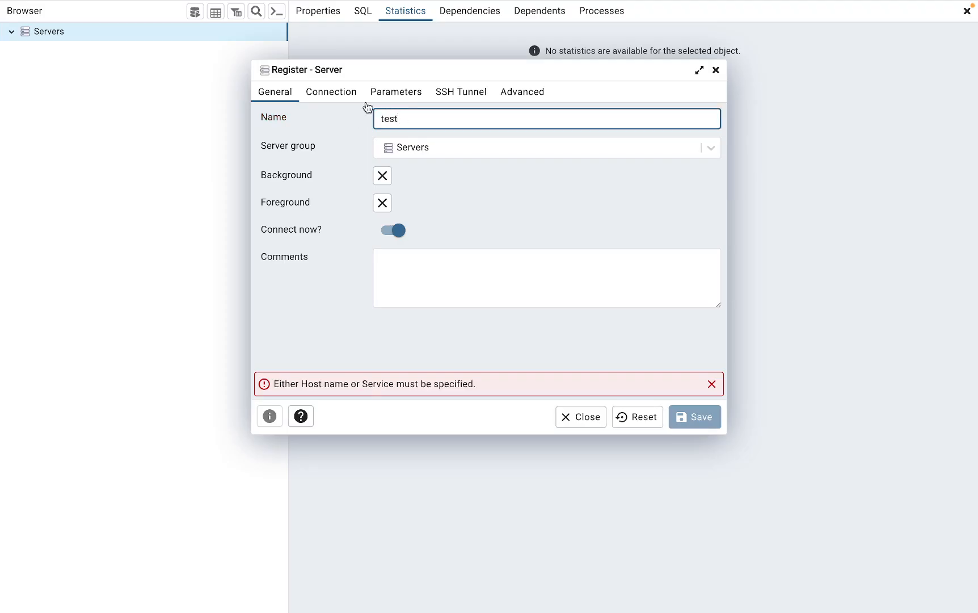
Set host localhost, replace the default username with the database user, enter the password, and save
{"action": "left_click", "coordinate": [336, 95]}
{"action": "left_click", "coordinate": [380, 114]}
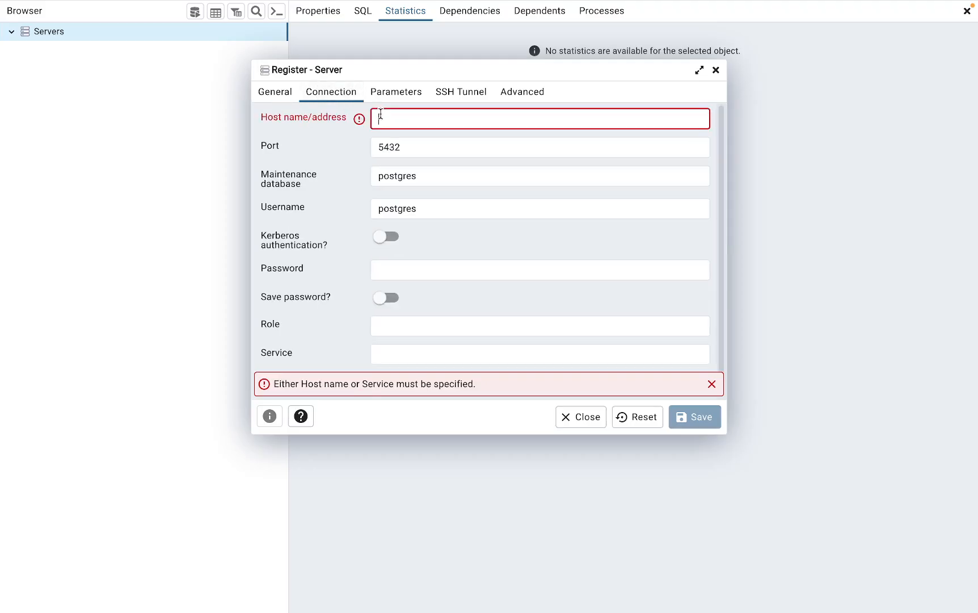
{"action": "type", "text": "loca"}
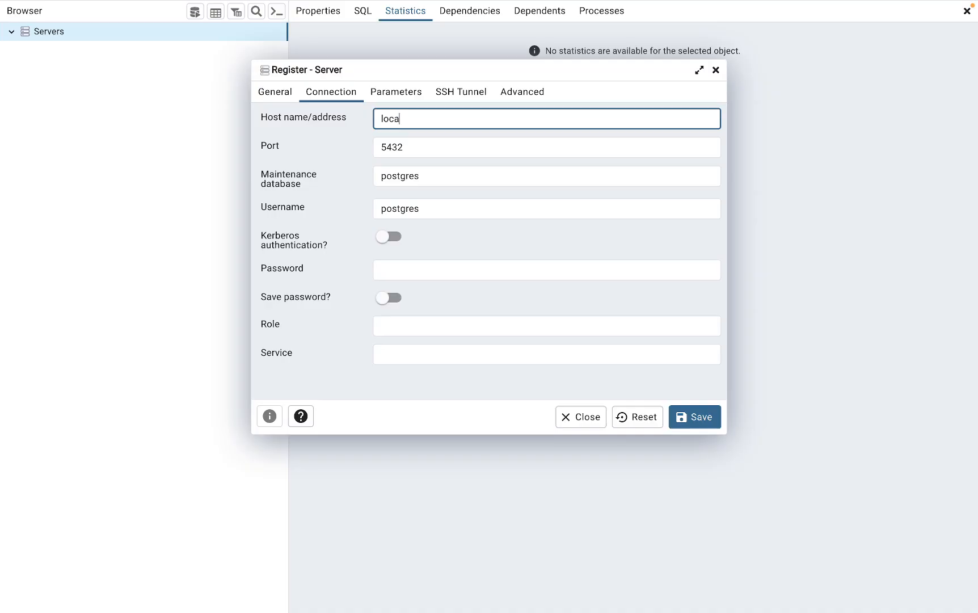
{"action": "type", "text": "lhost"}
{"action": "left_click_drag", "start_coordinate": [428, 207], "coordinate": [363, 208]}
{"action": "type", "text": "dan"}
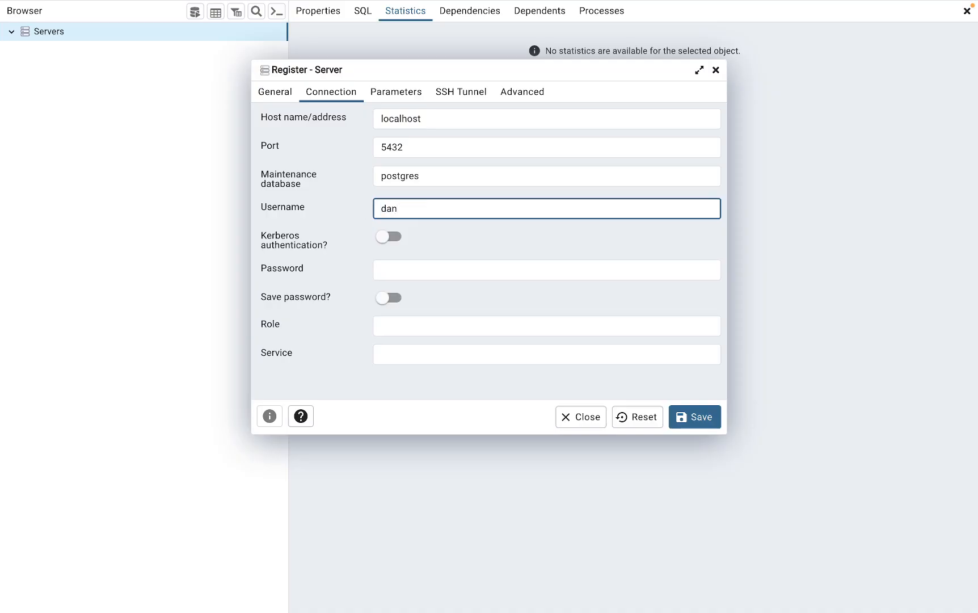
{"action": "left_click", "coordinate": [387, 269]}
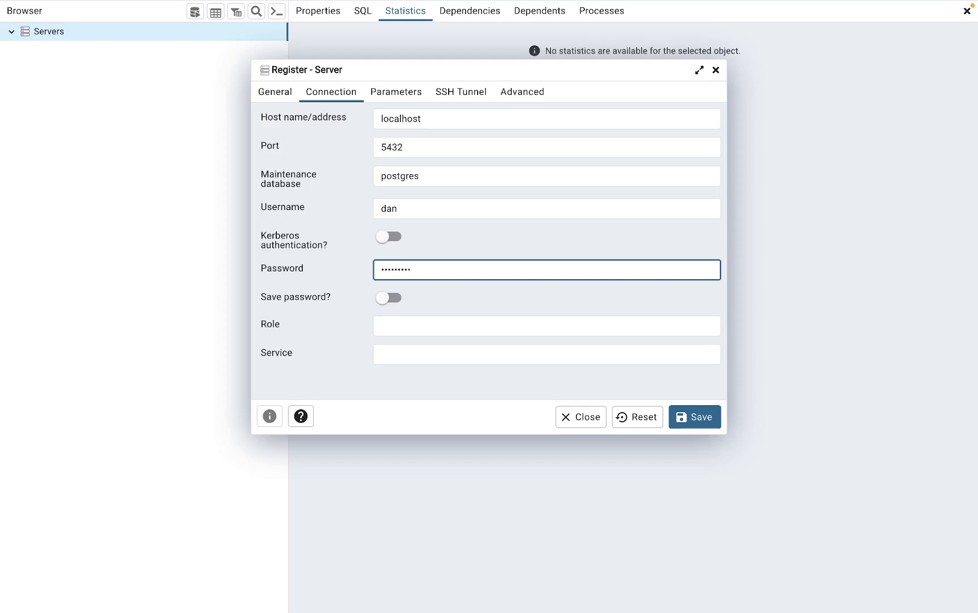
{"action": "left_click", "coordinate": [708, 417]}
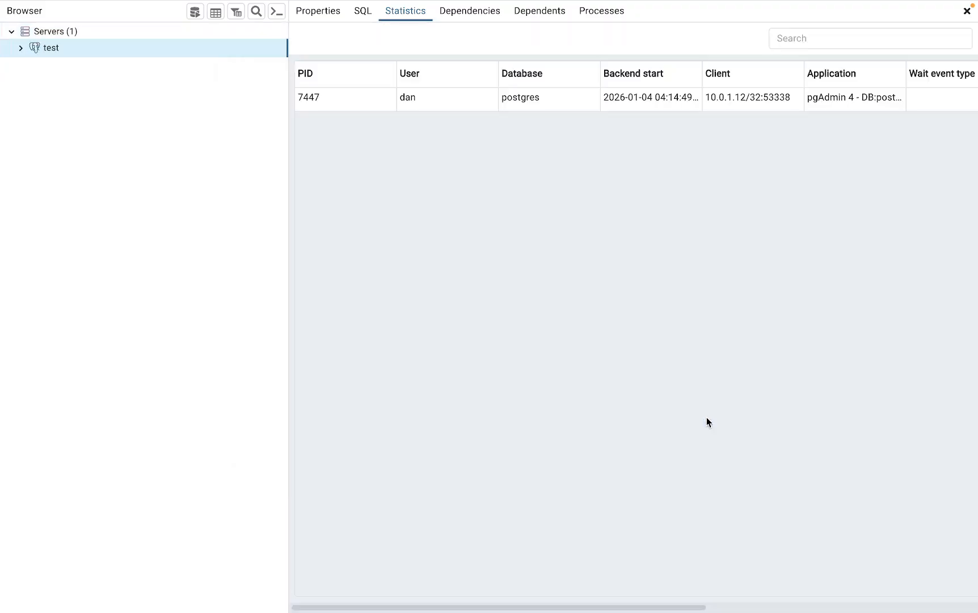